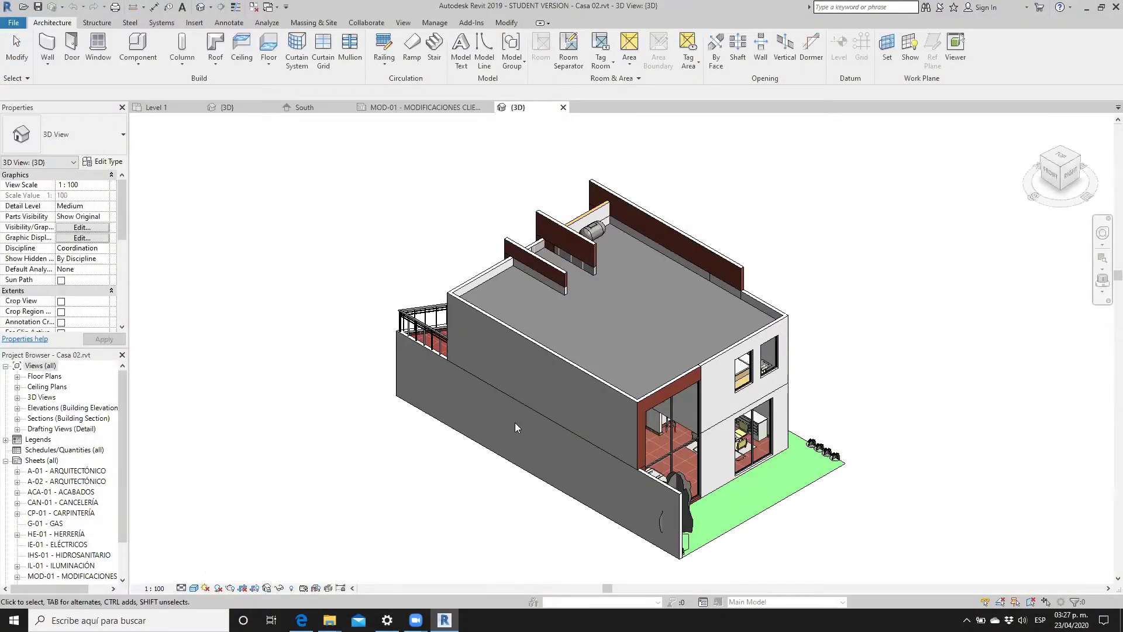
- Orbit to the front-left of the house and zoom in on the garage and car
mouse_move(727, 448)
middle_mouse_down("shift")
mouse_move(917, 401)
mouse_move(966, 372)
middle_mouse_up("shift")
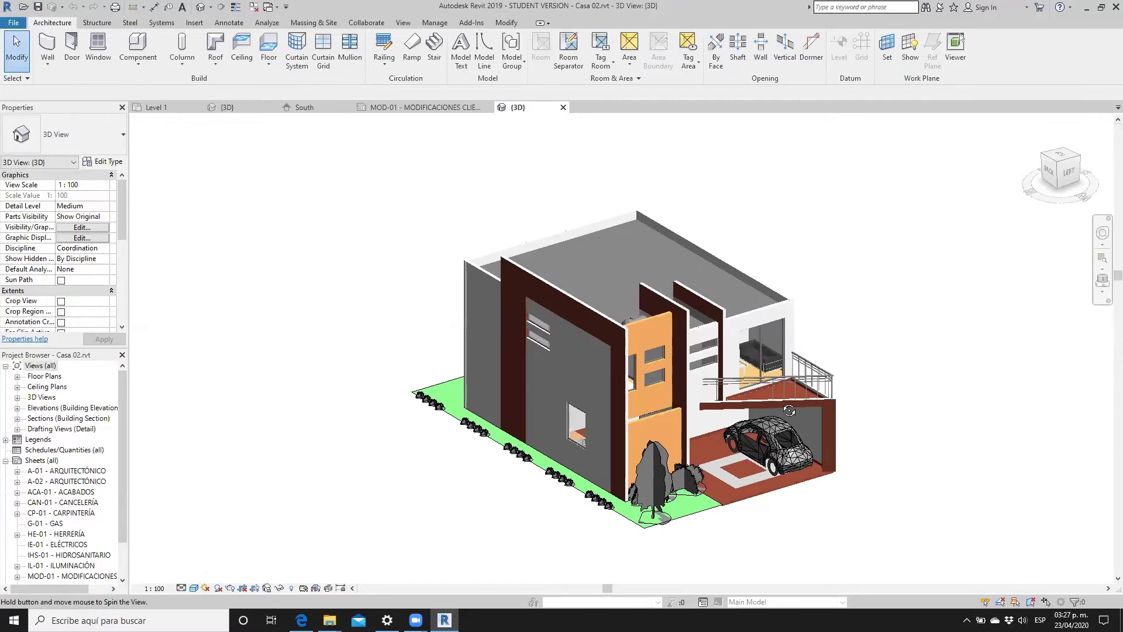
scroll(736, 414, "up", 2)
scroll(737, 414, "up", 1)
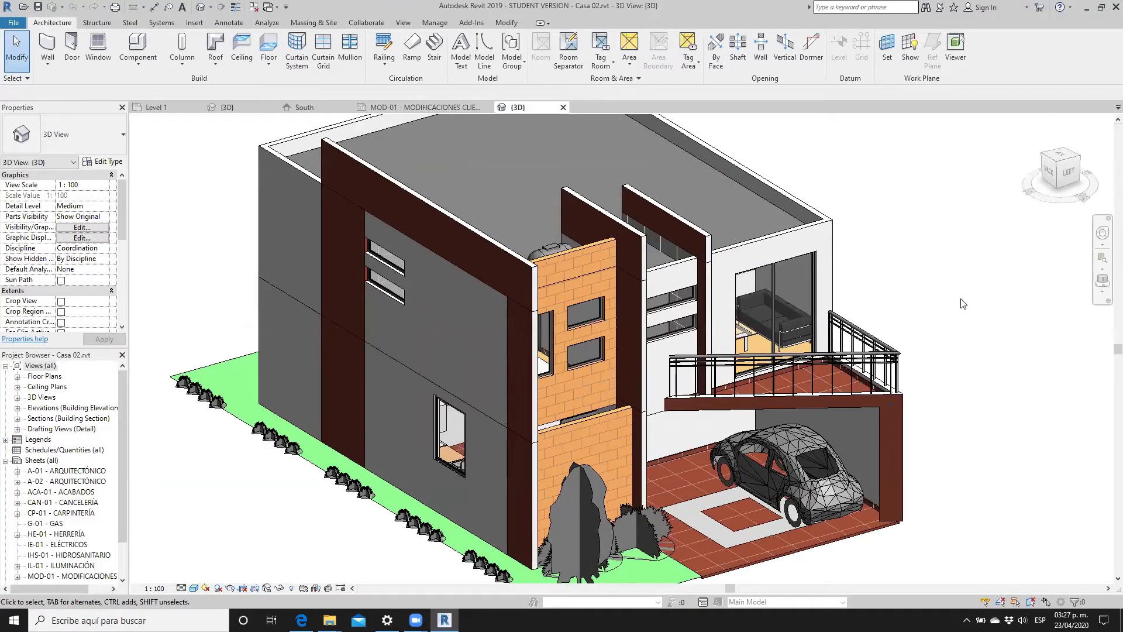
left_click(518, 559)
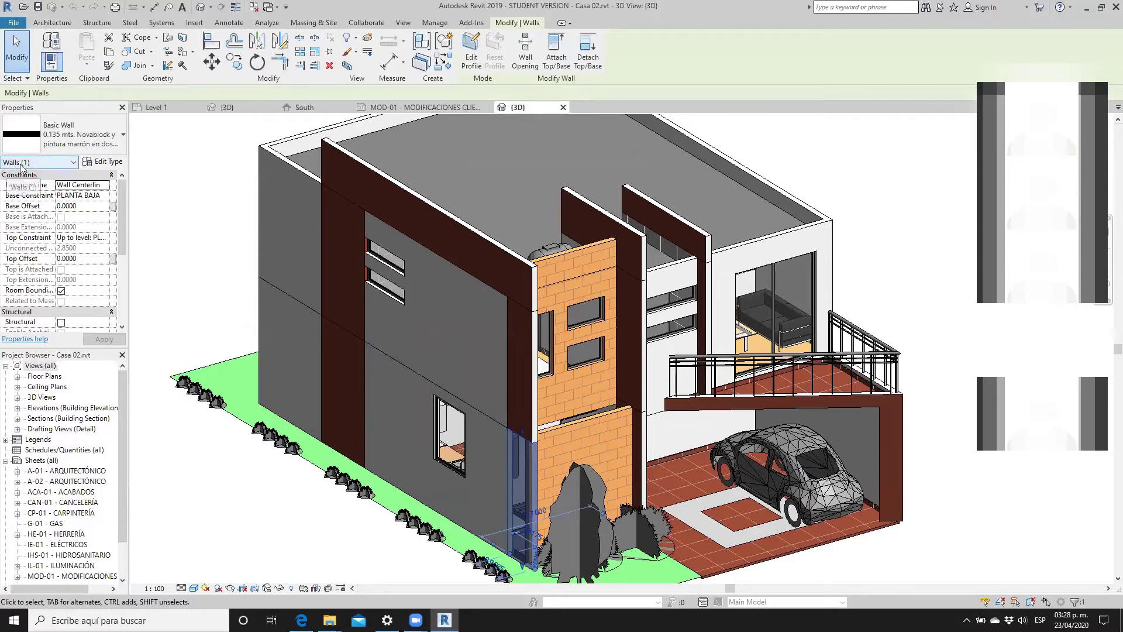
left_click(279, 589)
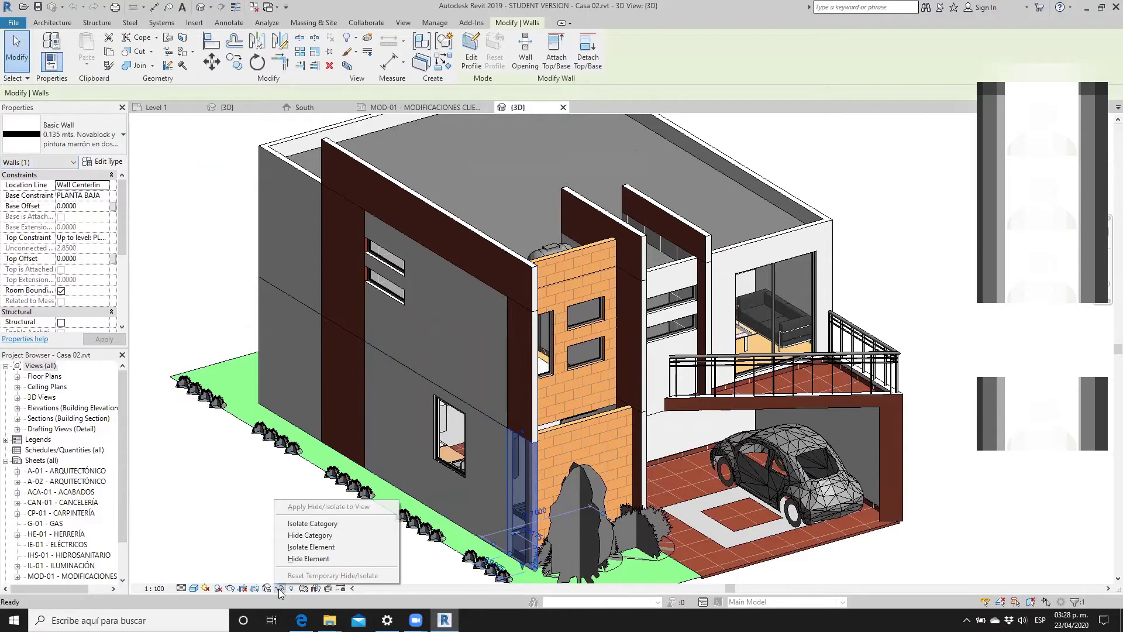
left_click(317, 538)
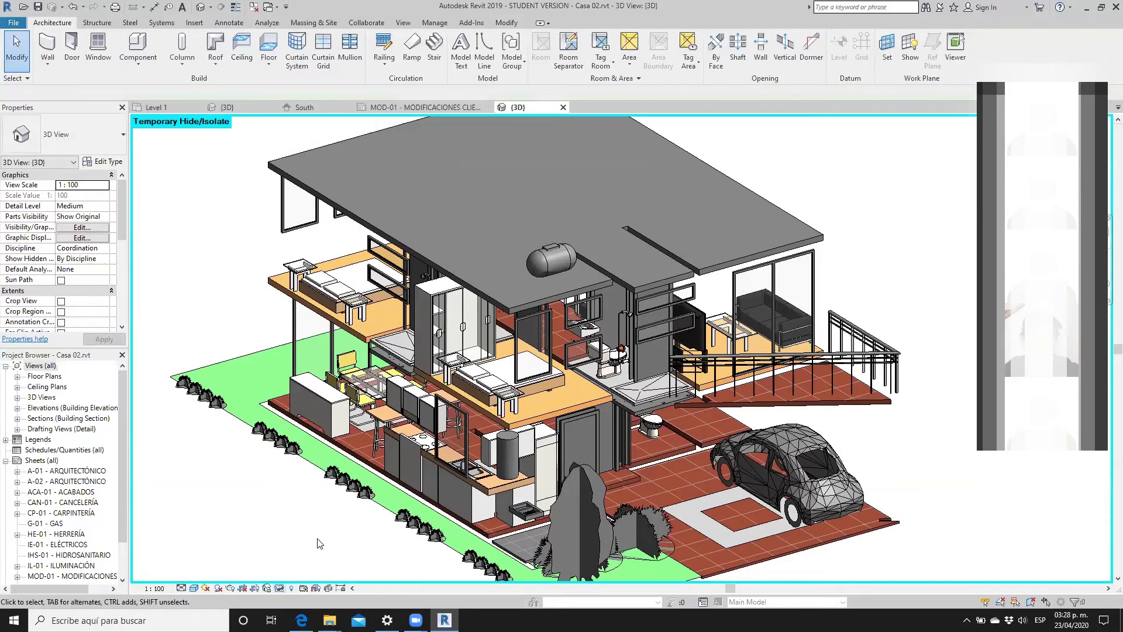
left_click(280, 588)
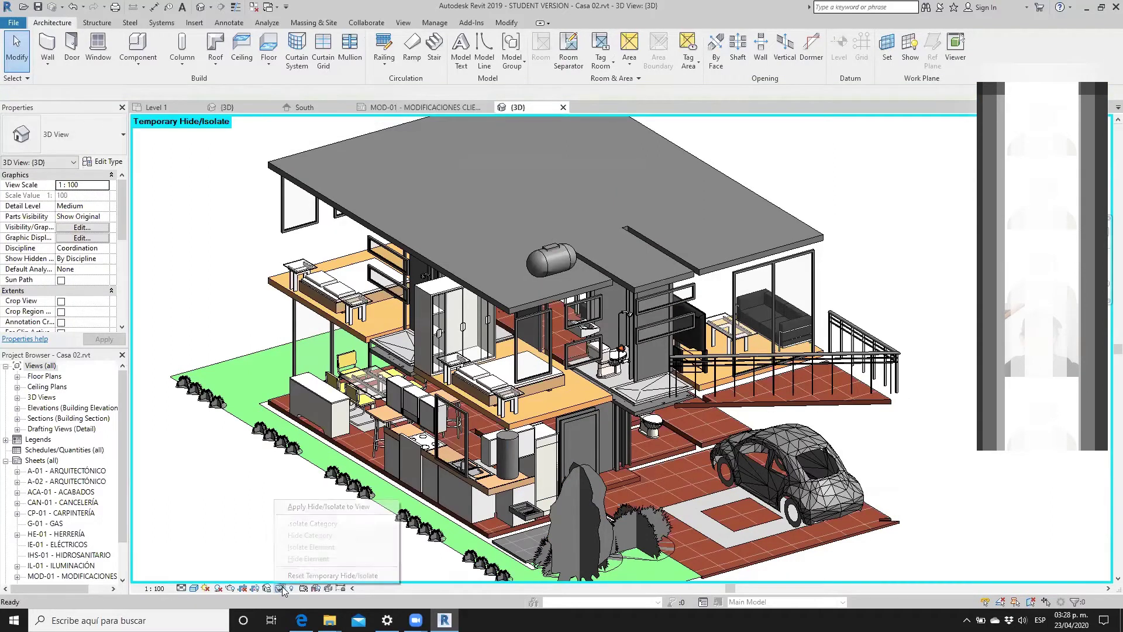
left_click(303, 577)
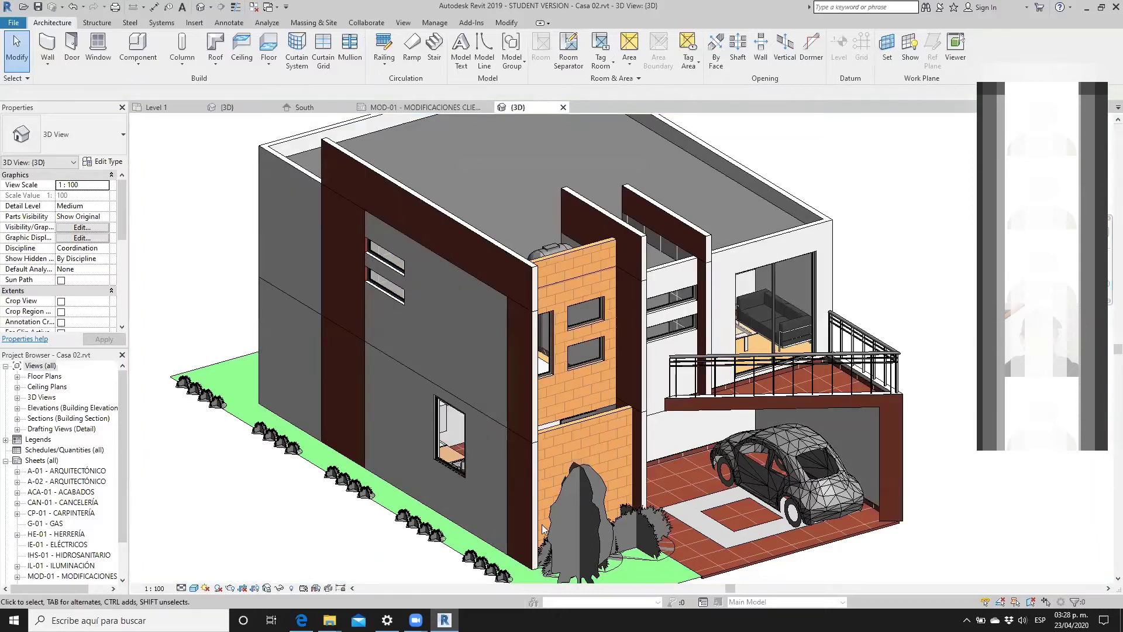
- Select the wall beneath the orange brick panel and browse its wall types
left_click(535, 528)
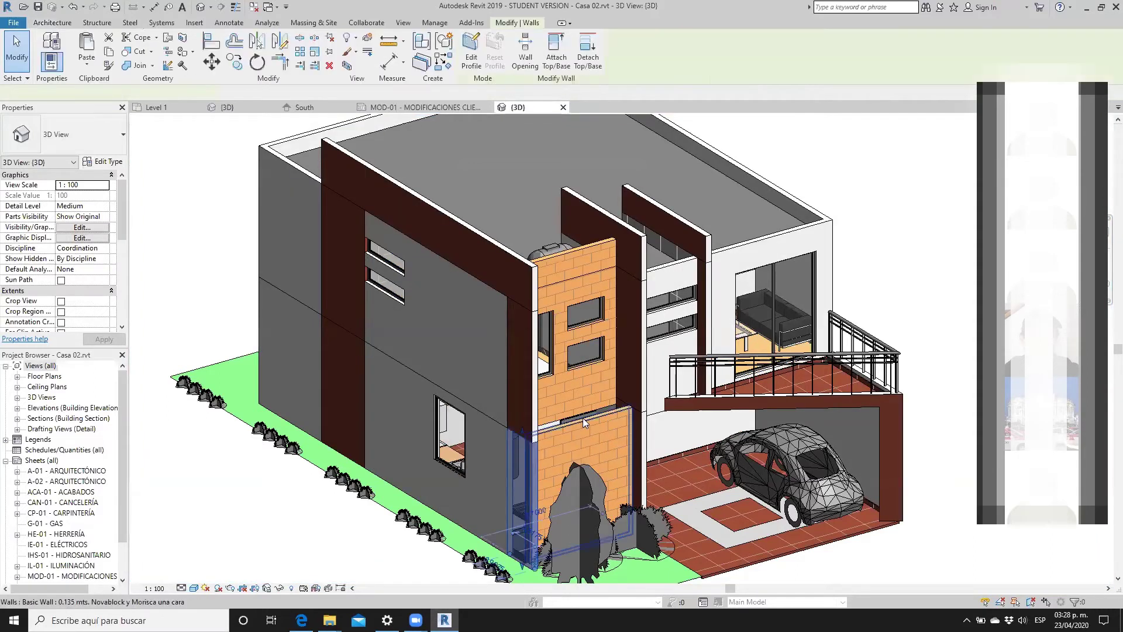
left_click(587, 427)
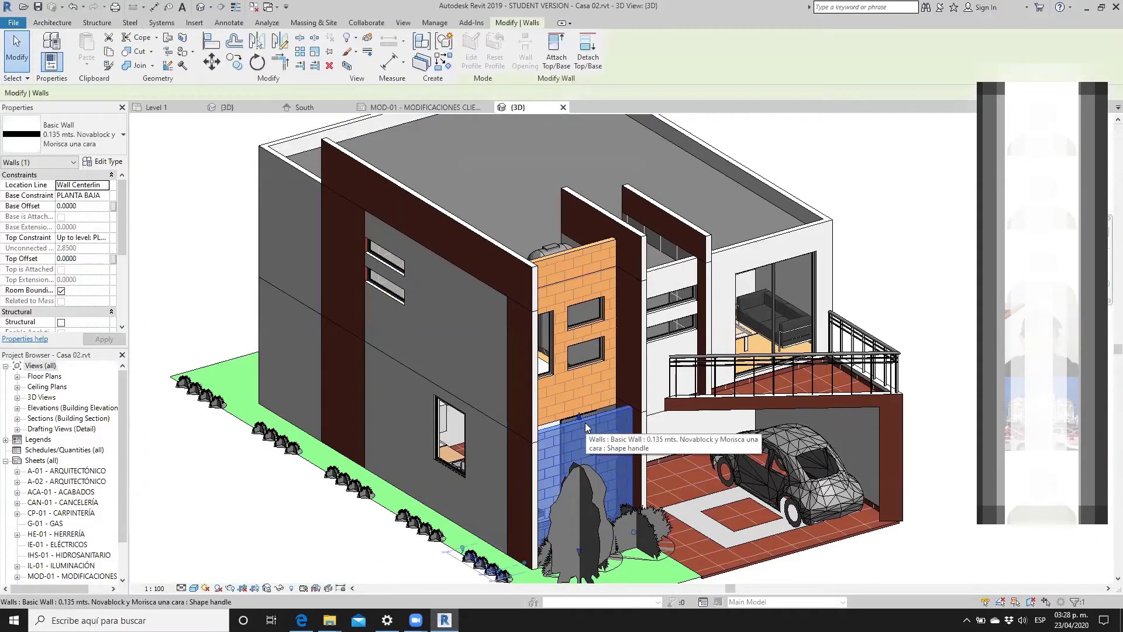
left_click(98, 144)
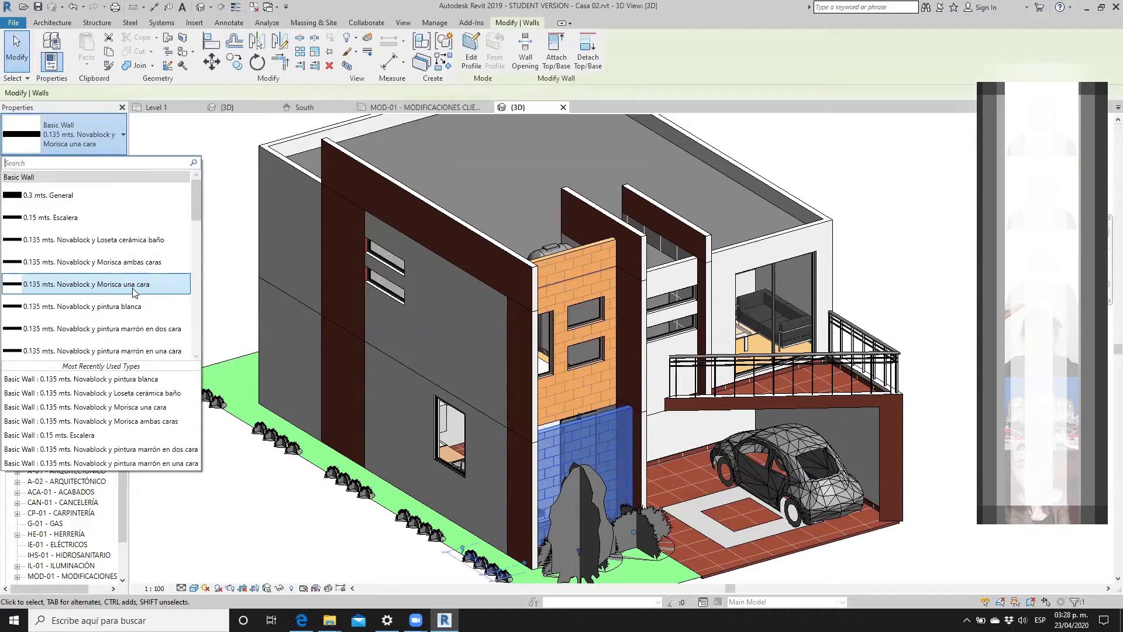
left_click(134, 292)
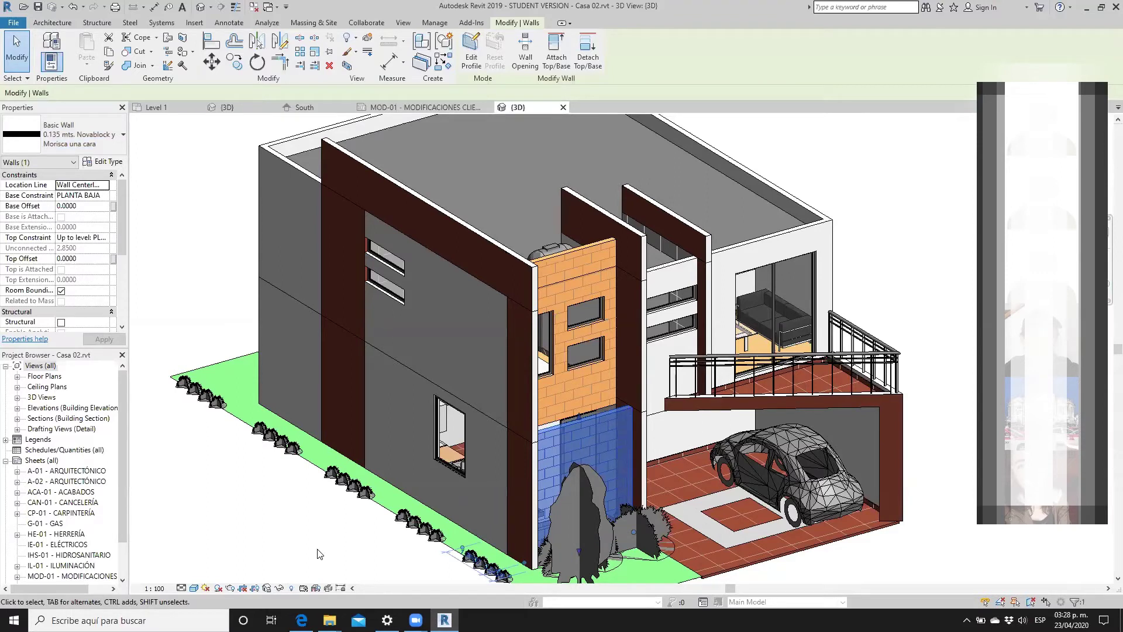
- Change that wall to the Curtain Wall Storefront type and clear the selection
left_click(70, 135)
scroll(70, 255, "down", 2)
scroll(70, 257, "down", 2)
scroll(72, 266, "down", 2)
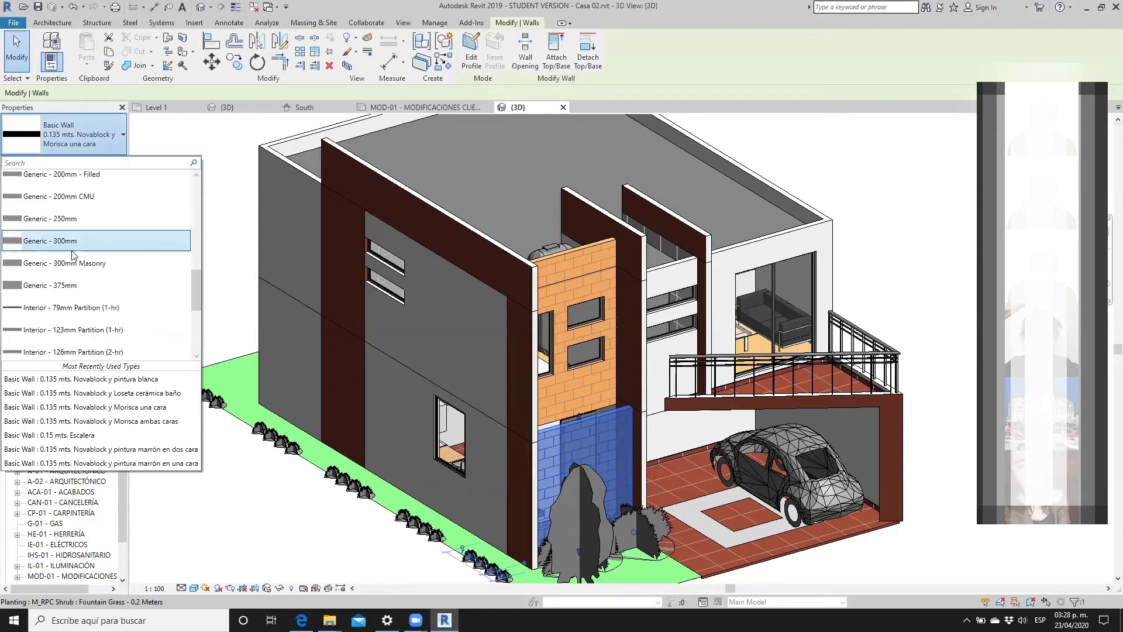
scroll(72, 269, "down", 2)
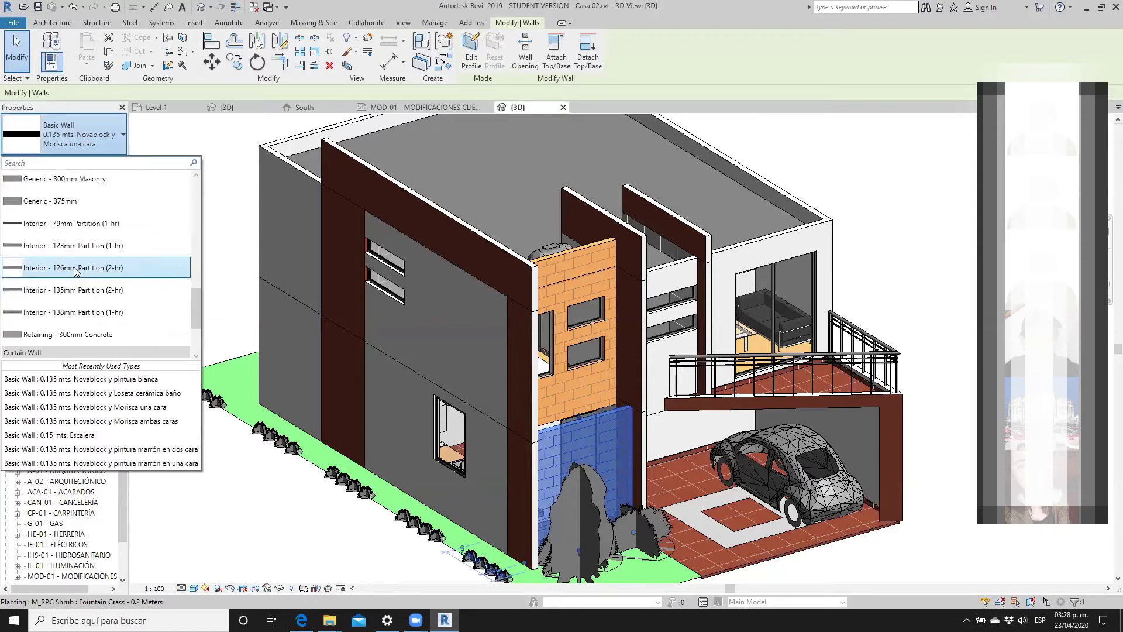
scroll(67, 334, "down", 2)
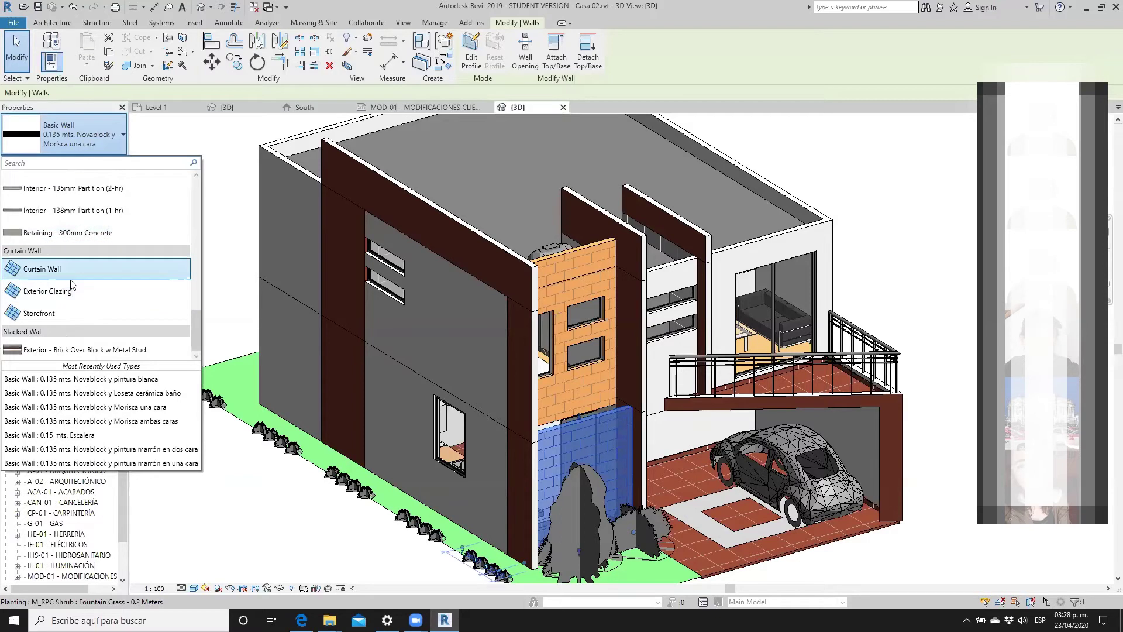
left_click(57, 316)
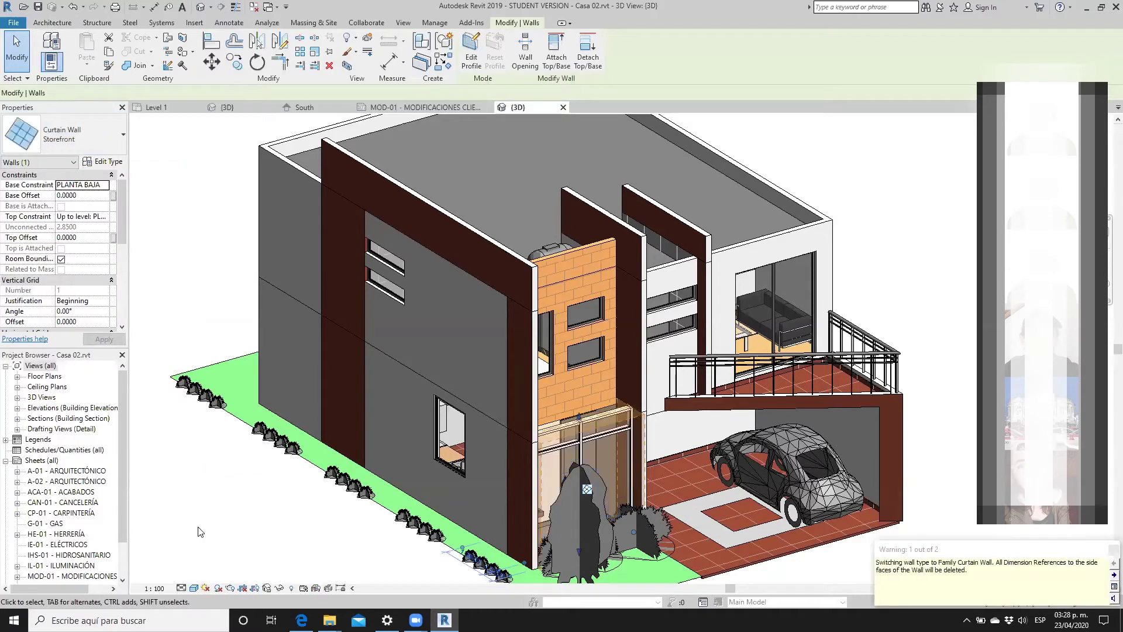
left_click(219, 517)
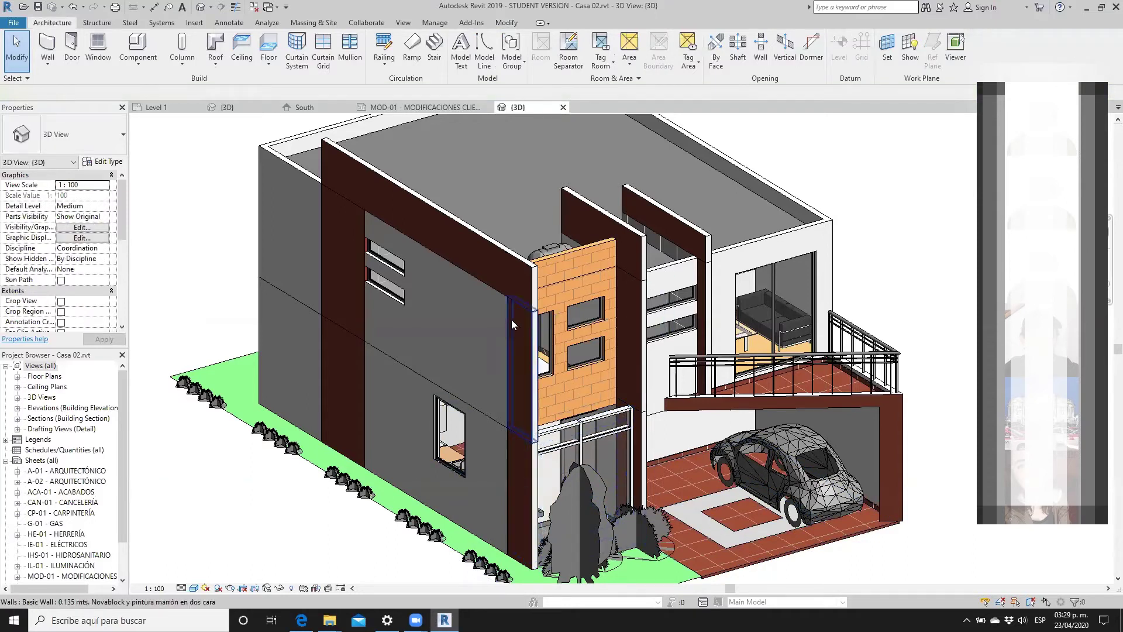
- Temporarily hide the Walls category, then orbit to view the furnished interior
middle_click_drag(792, 425, 604, 339, "shift")
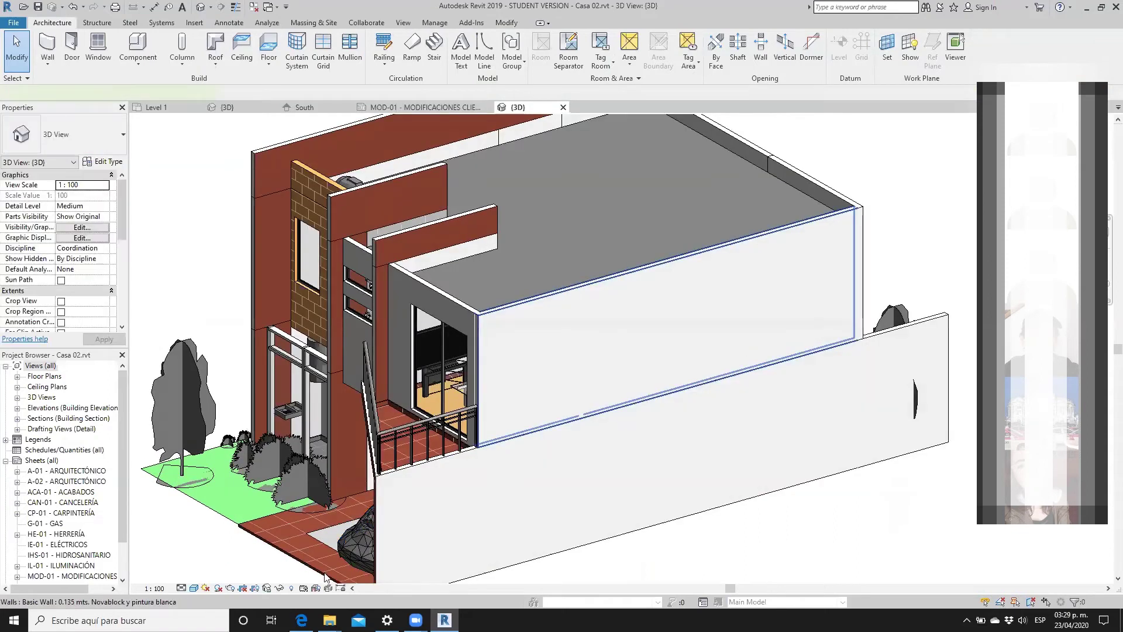
left_click(571, 295)
left_click(279, 588)
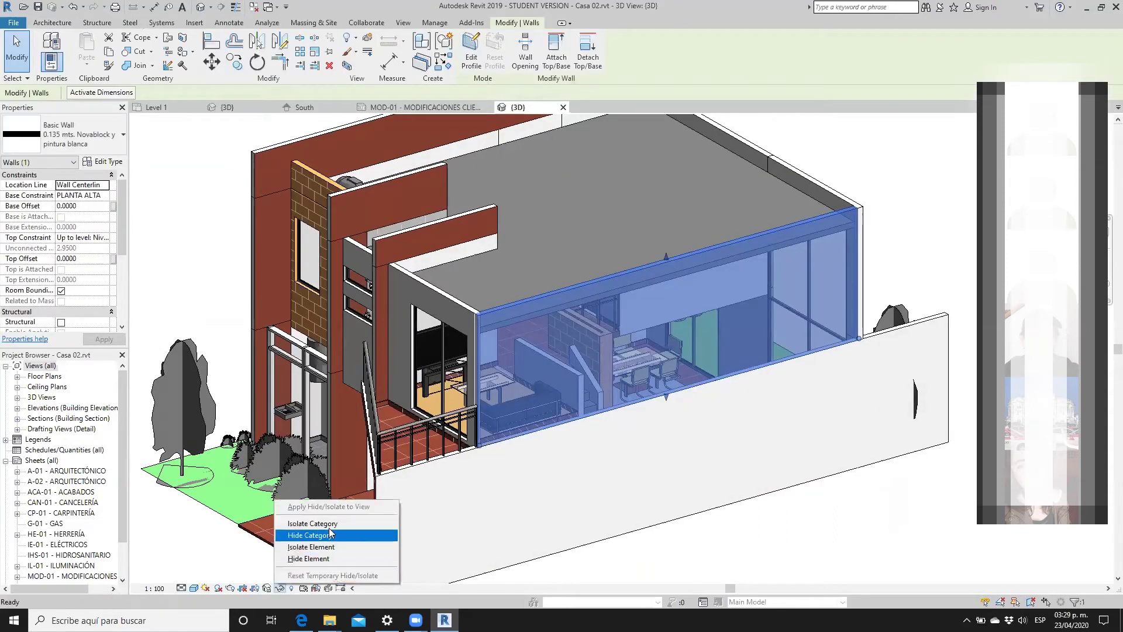
left_click(332, 536)
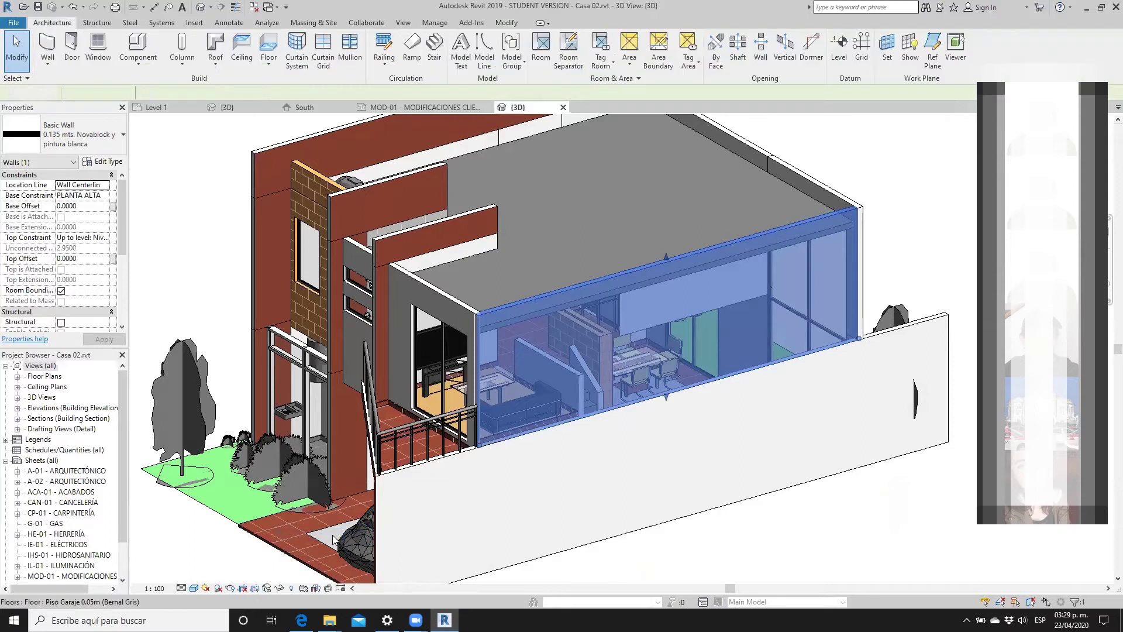
middle_click_drag(664, 546, 432, 536, "shift")
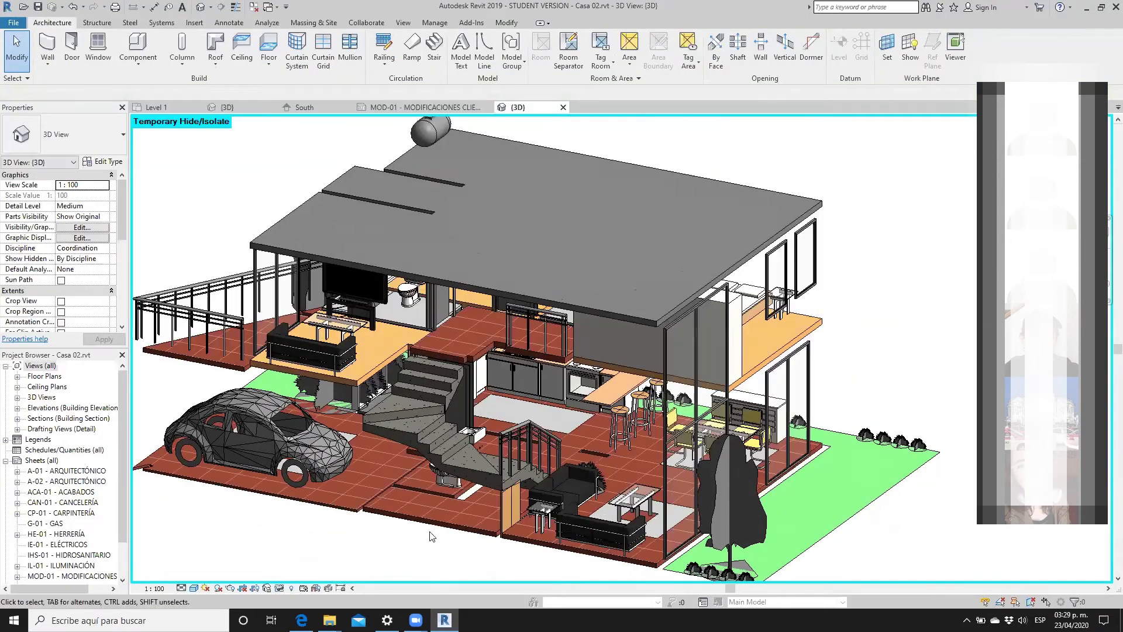
- Select the Corbu sofa on the upper level, after deselecting the ground floor slab
left_click(431, 536)
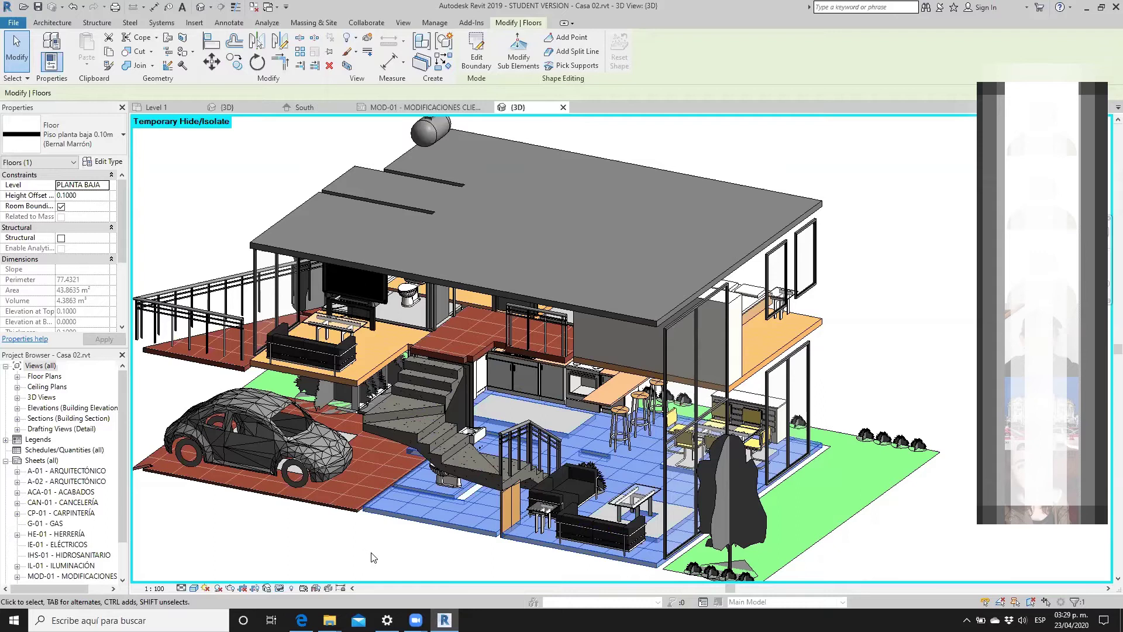
left_click(369, 556)
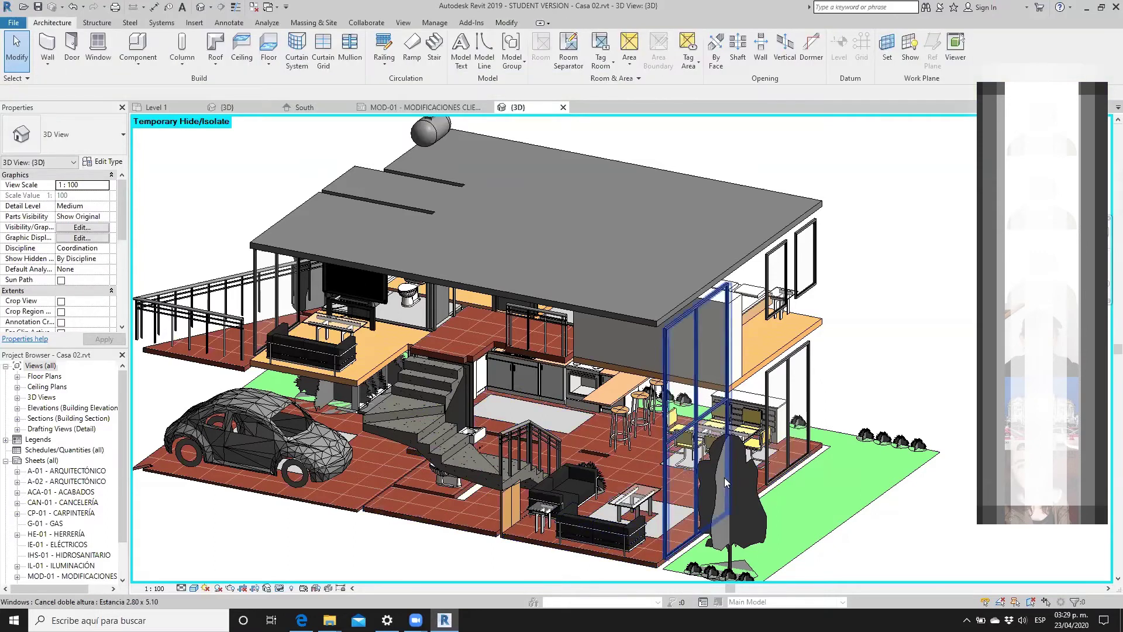
left_click(330, 353)
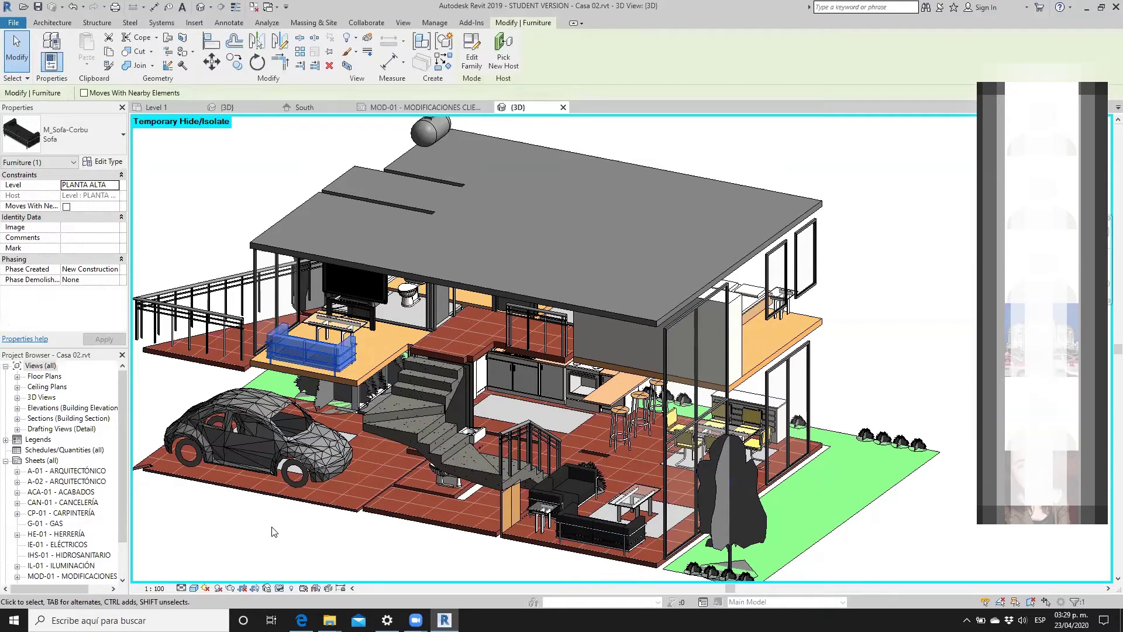
left_click(279, 588)
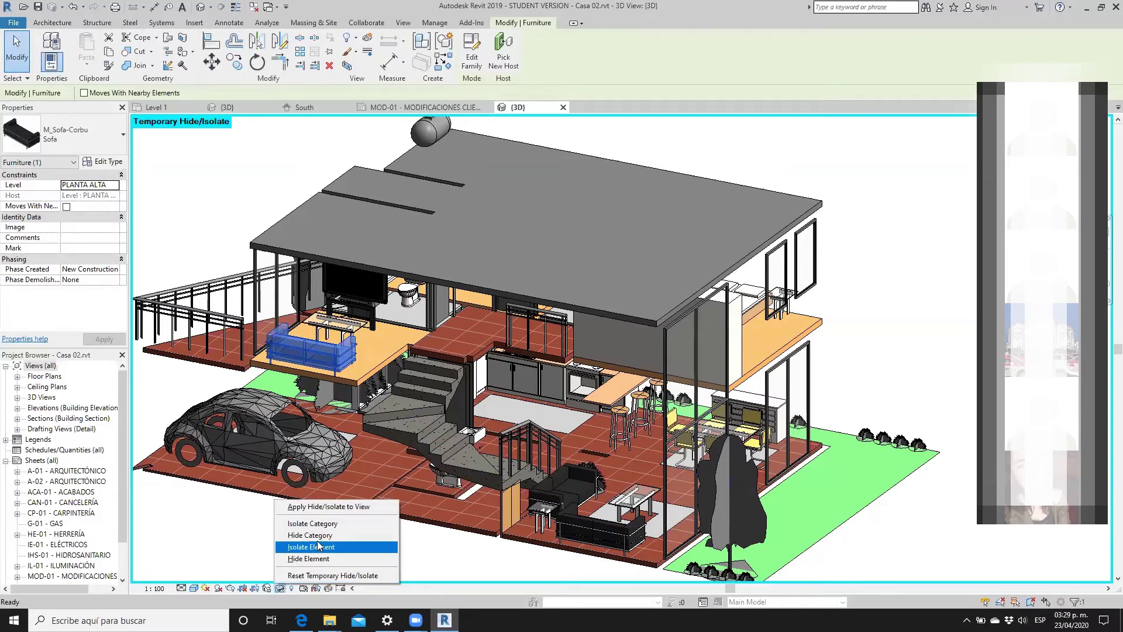
left_click(318, 535)
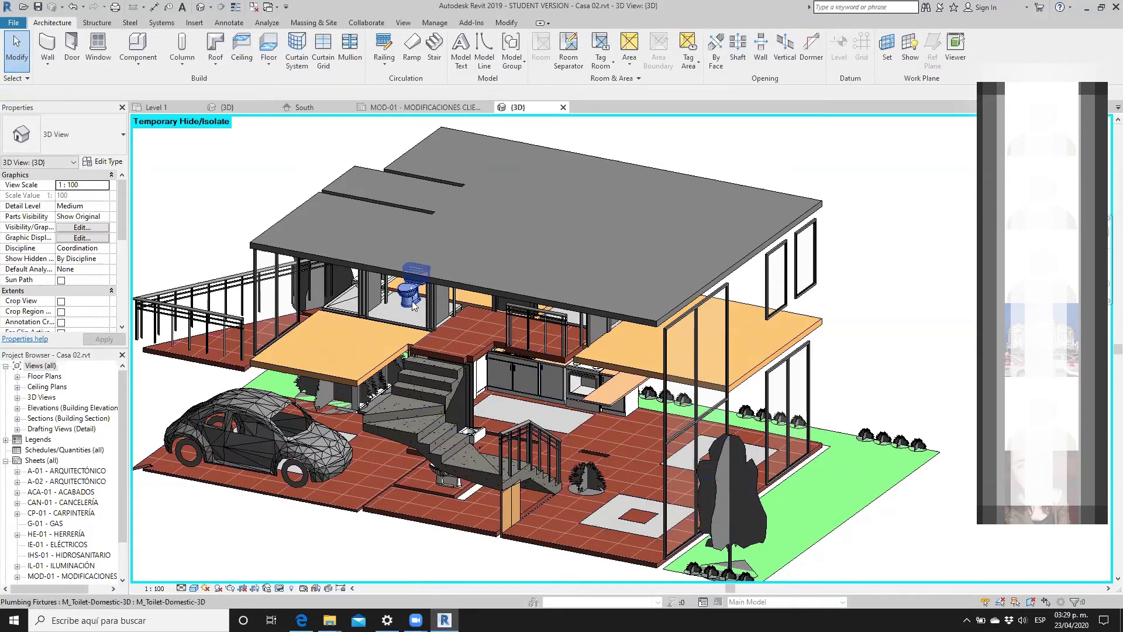
middle_click_drag(419, 302, 408, 358, "shift")
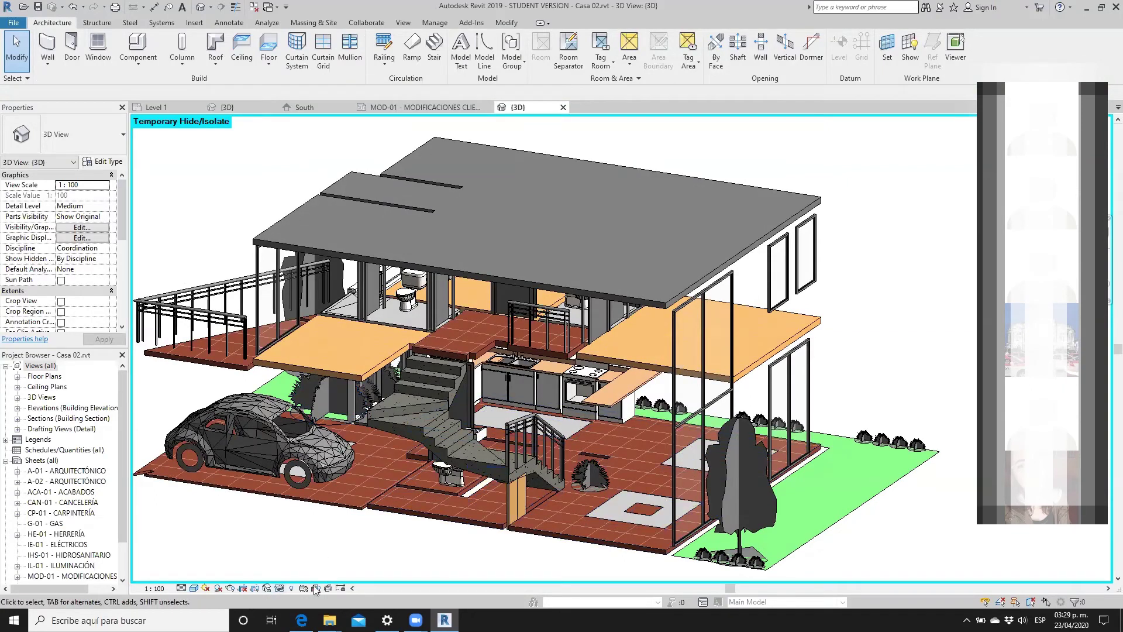
left_click(73, 8)
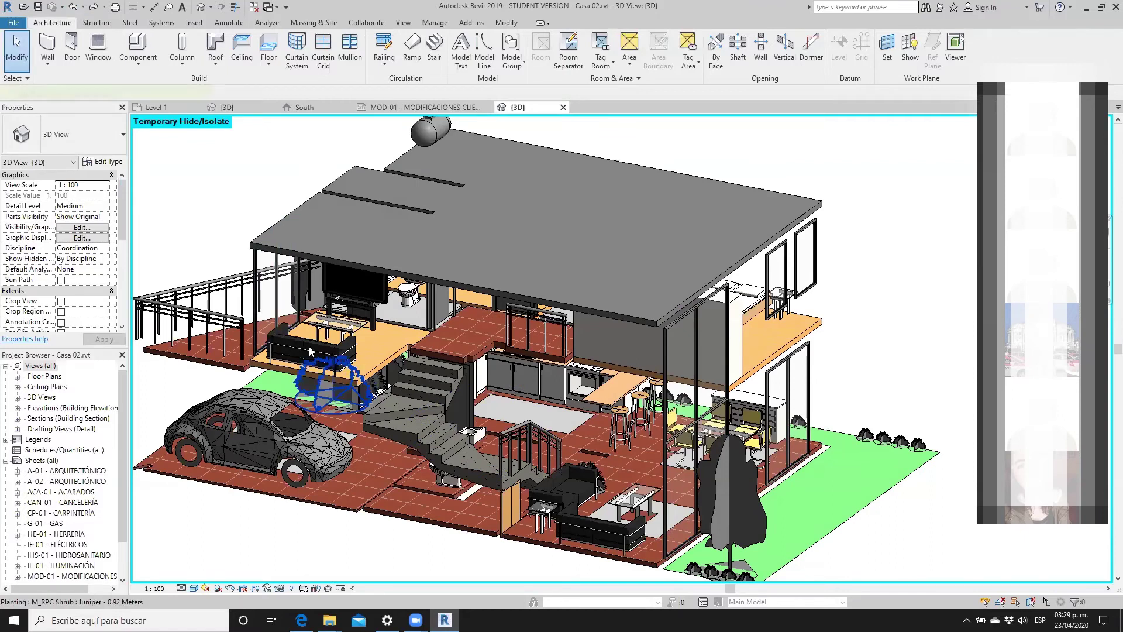
left_click(311, 353)
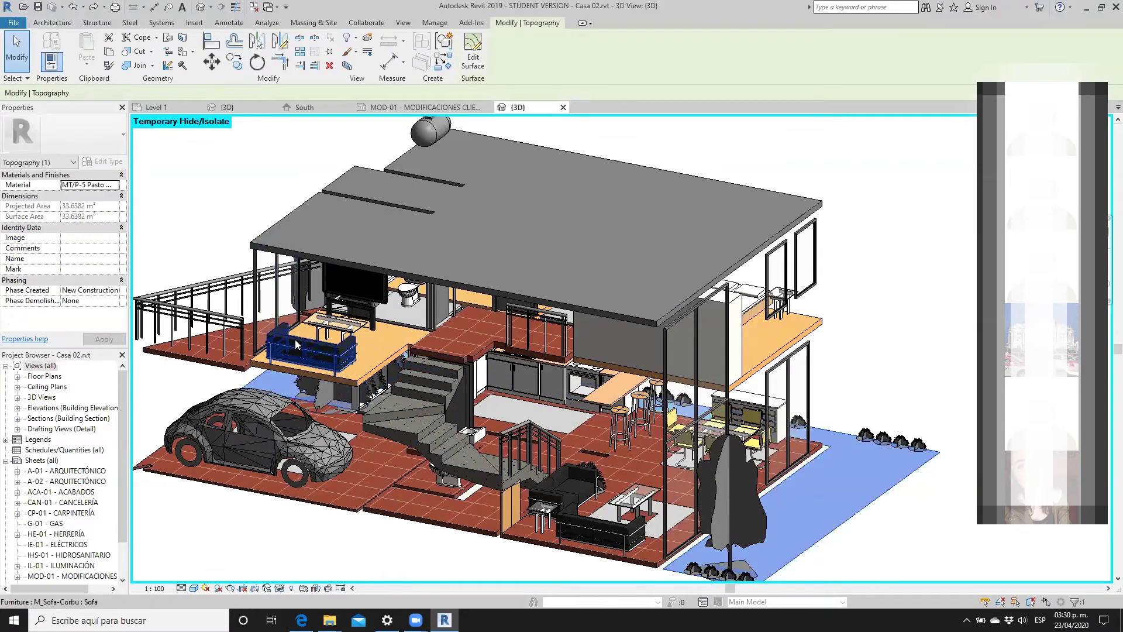
left_click(295, 339)
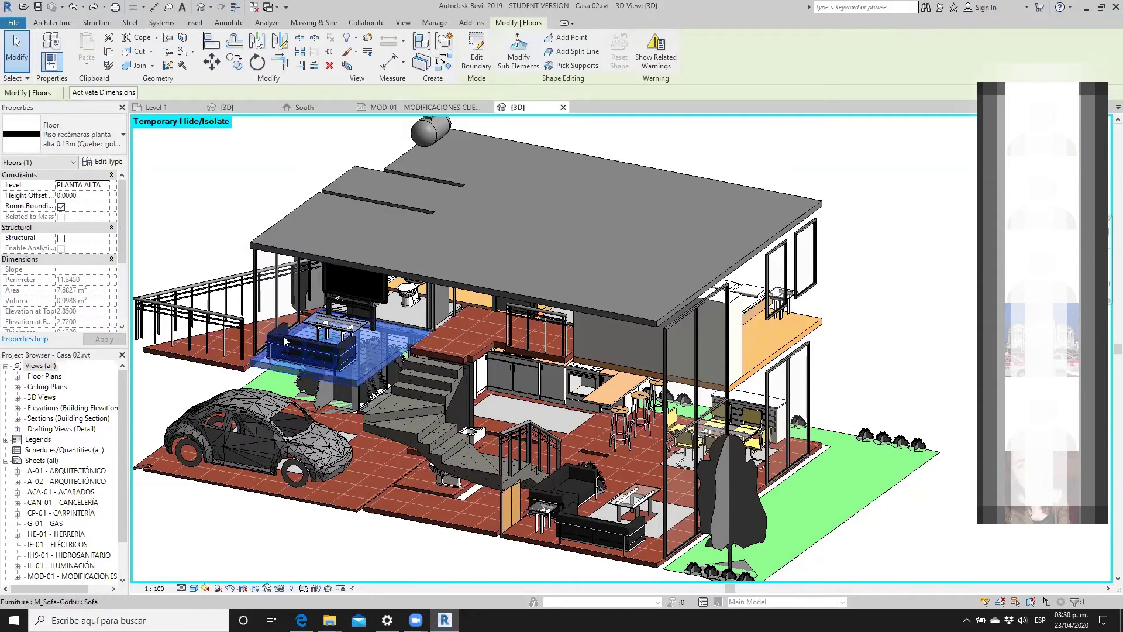
left_click(285, 339)
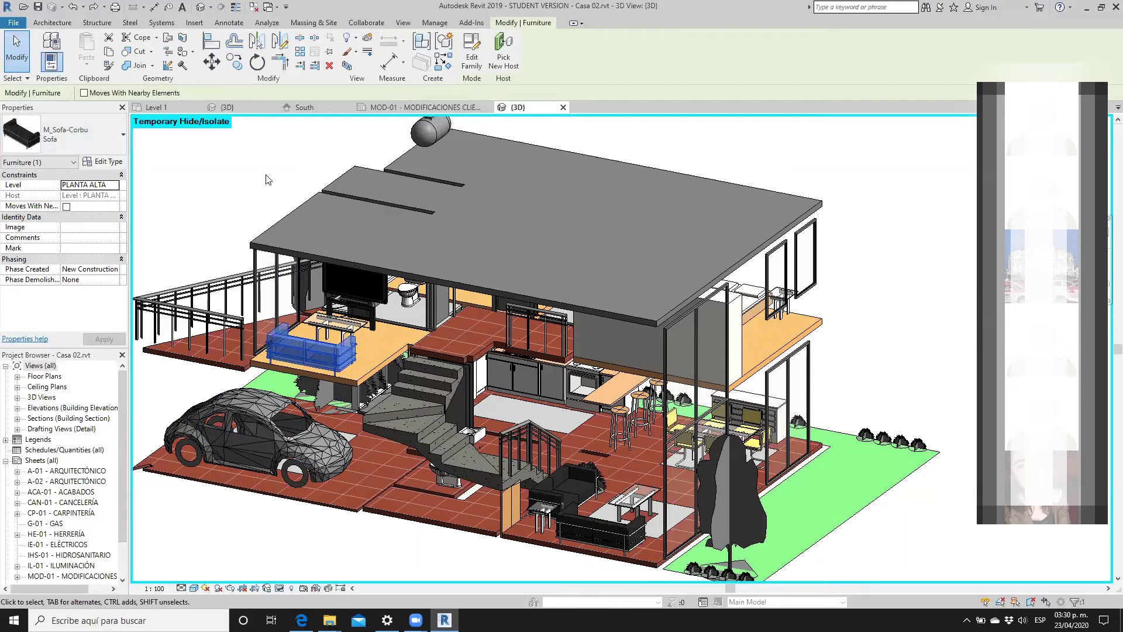
- Browse the furniture type list for the selected sofa without changing it
left_click(81, 141)
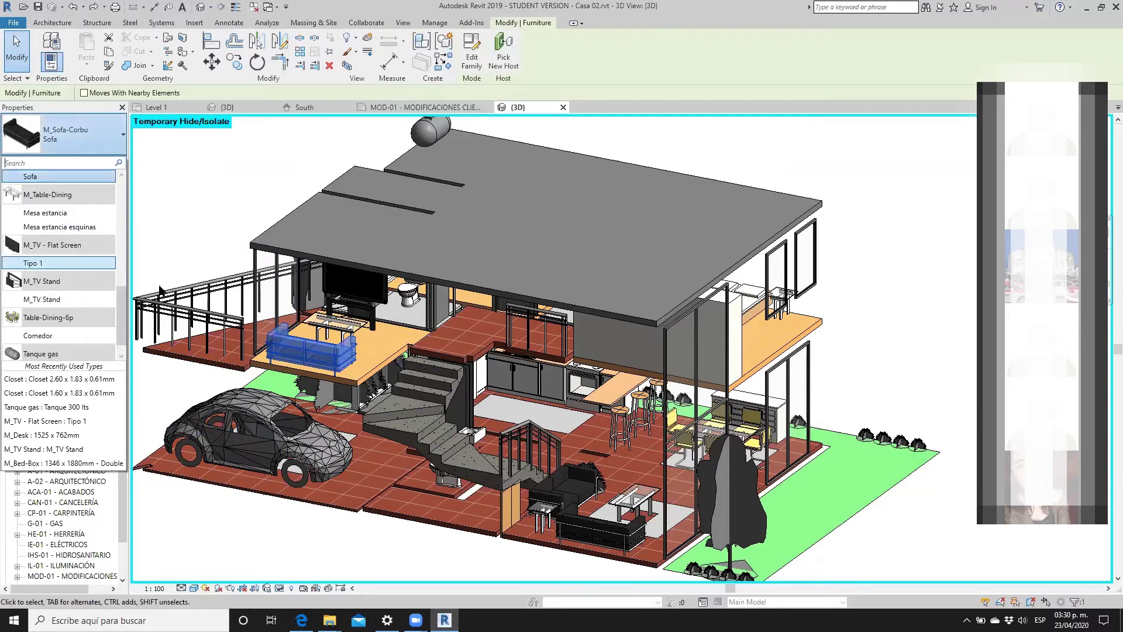
scroll(68, 284, "up", 2)
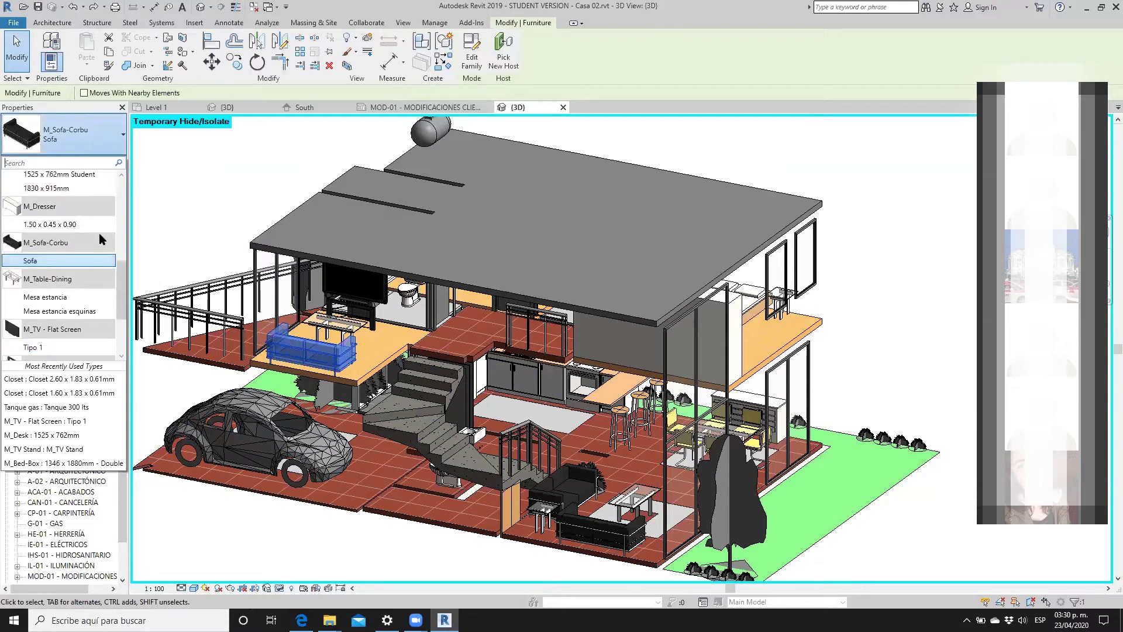
scroll(116, 245, "up", 2)
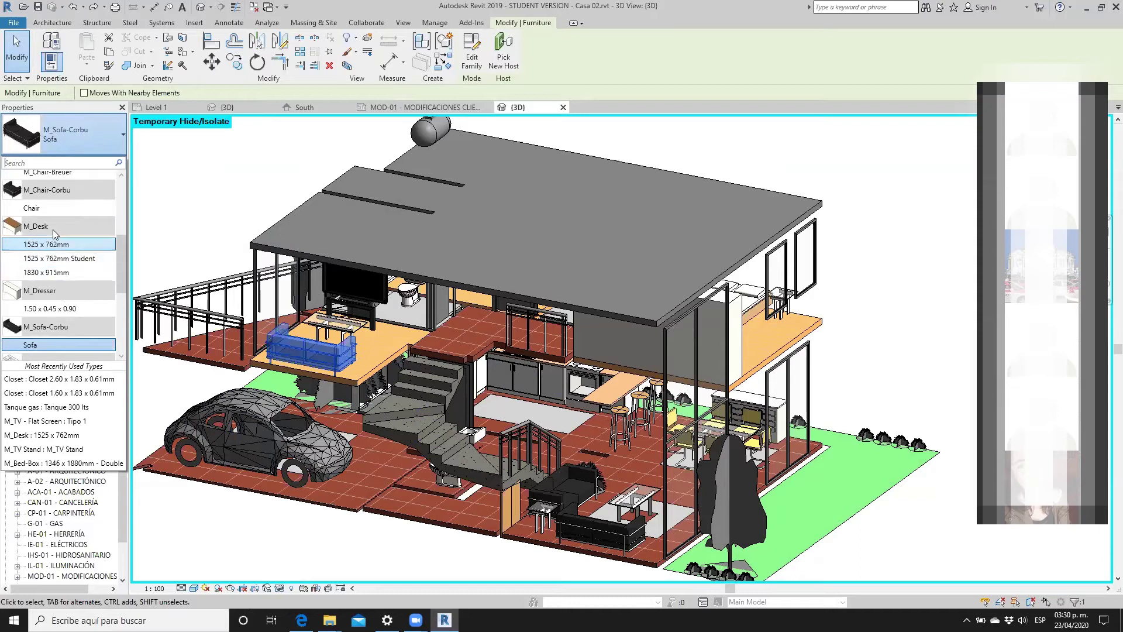
key("Escape")
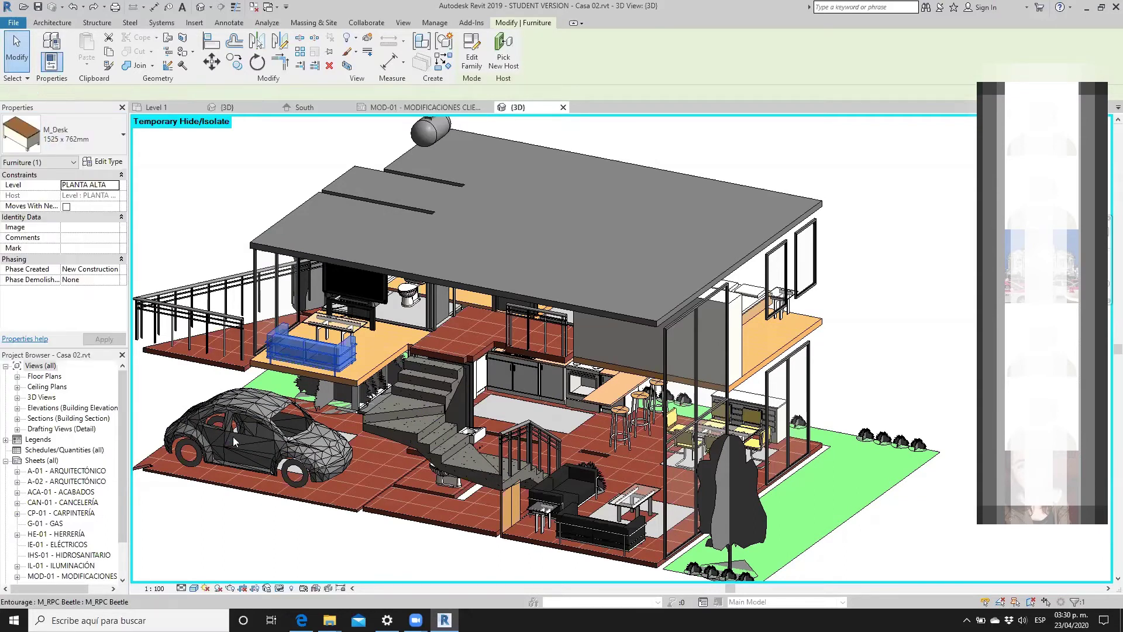
- Change the sofa to M_Desk 1525 x 762mm, then go to Project1's {3D} view
left_click(106, 131)
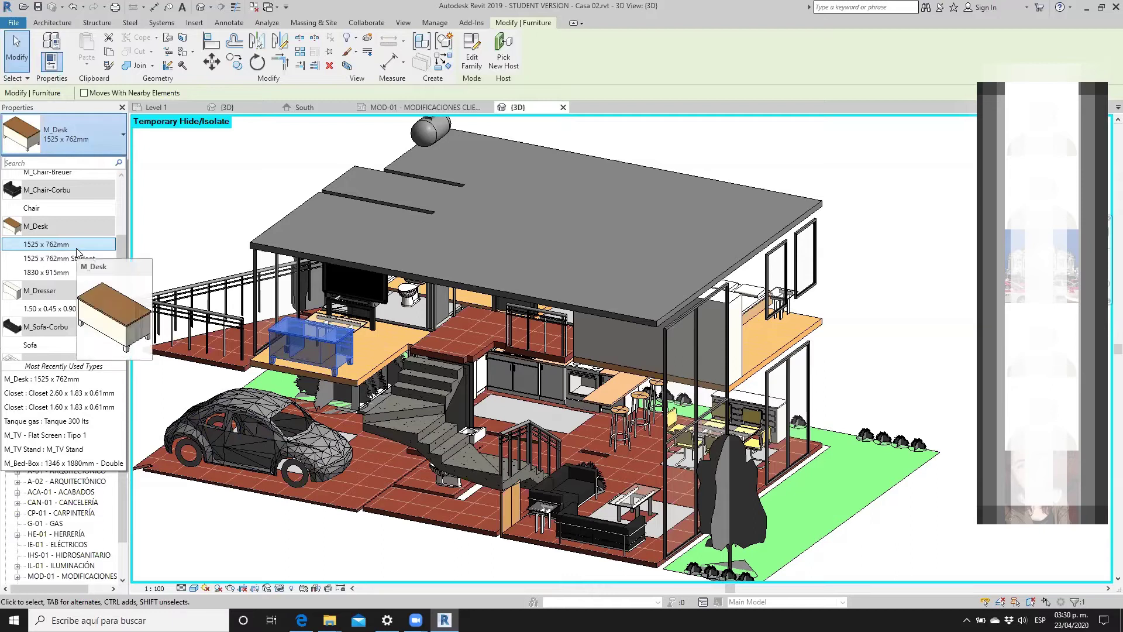
mouse_move(58, 257)
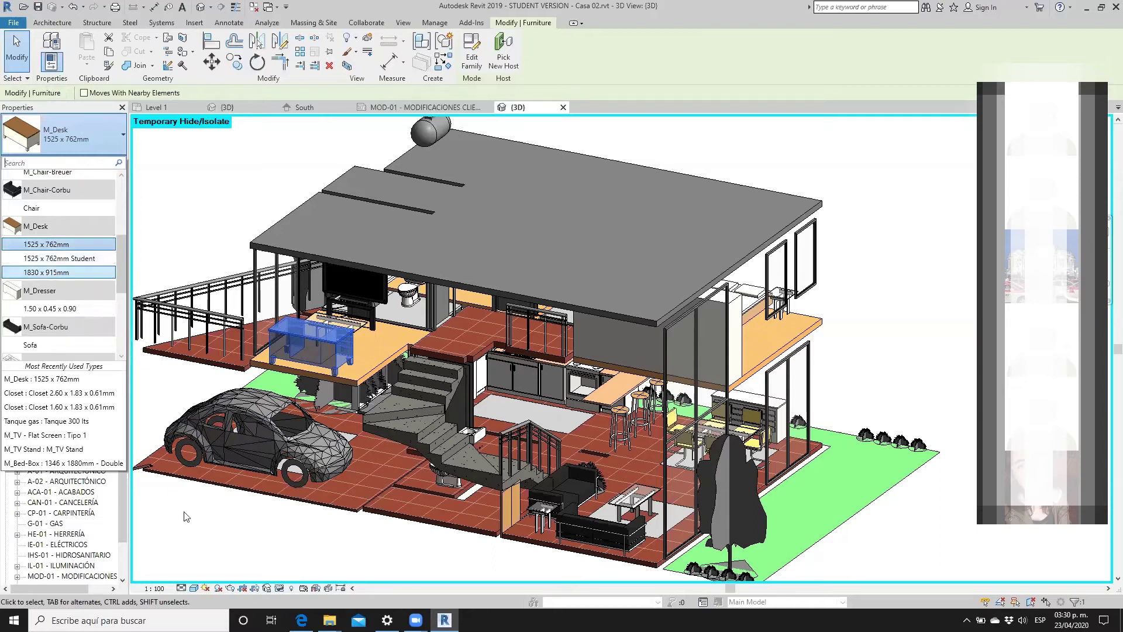
left_click(186, 533)
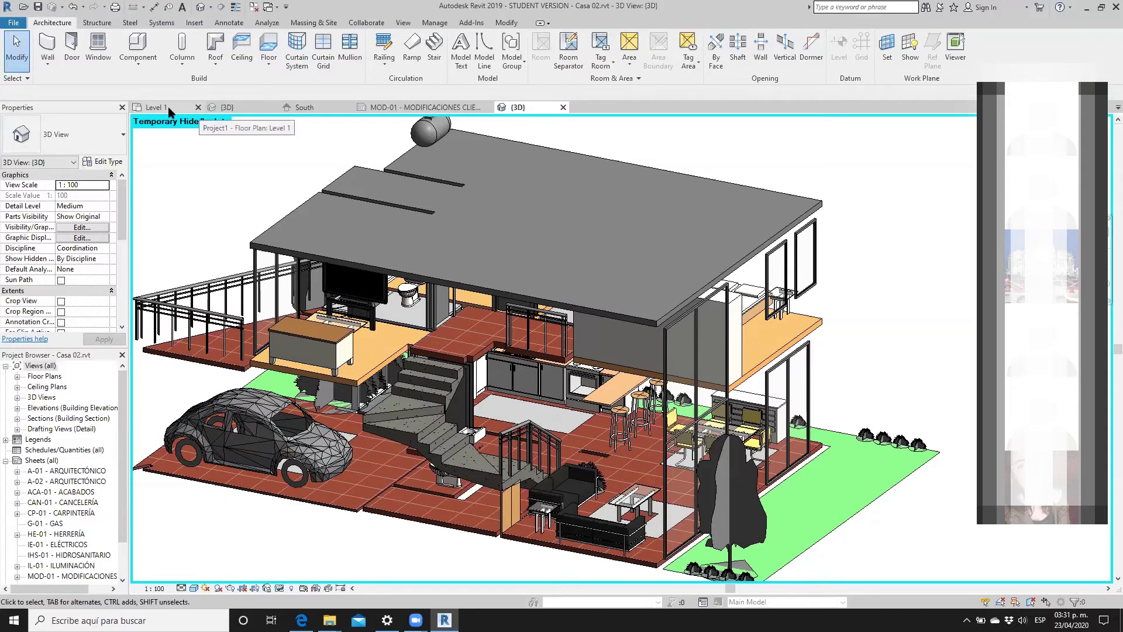
left_click(244, 108)
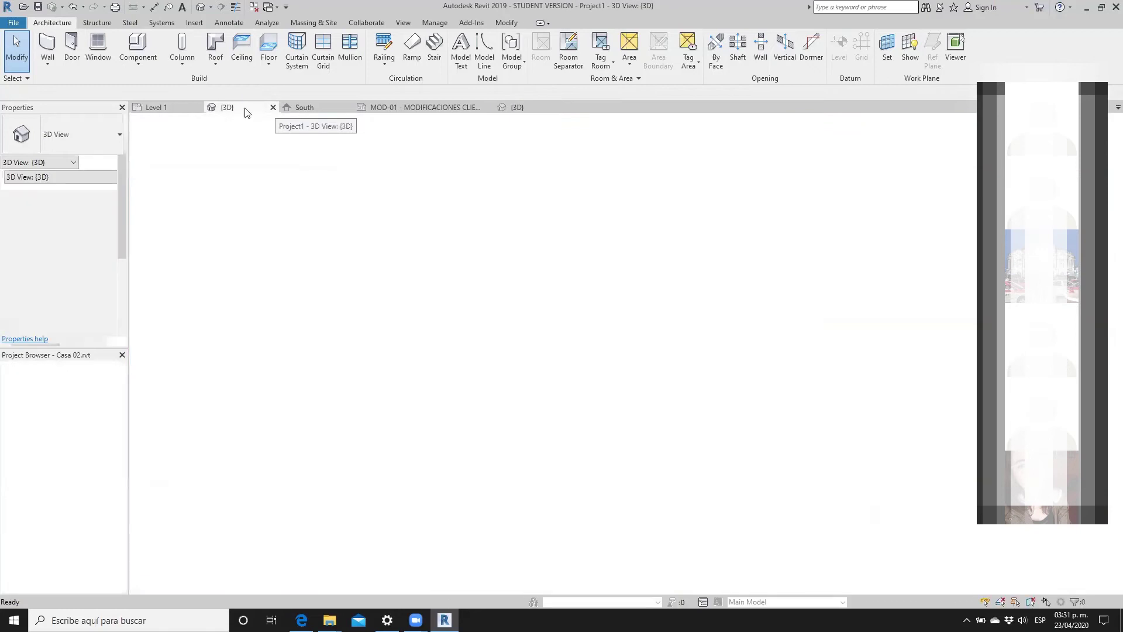
left_click(574, 298)
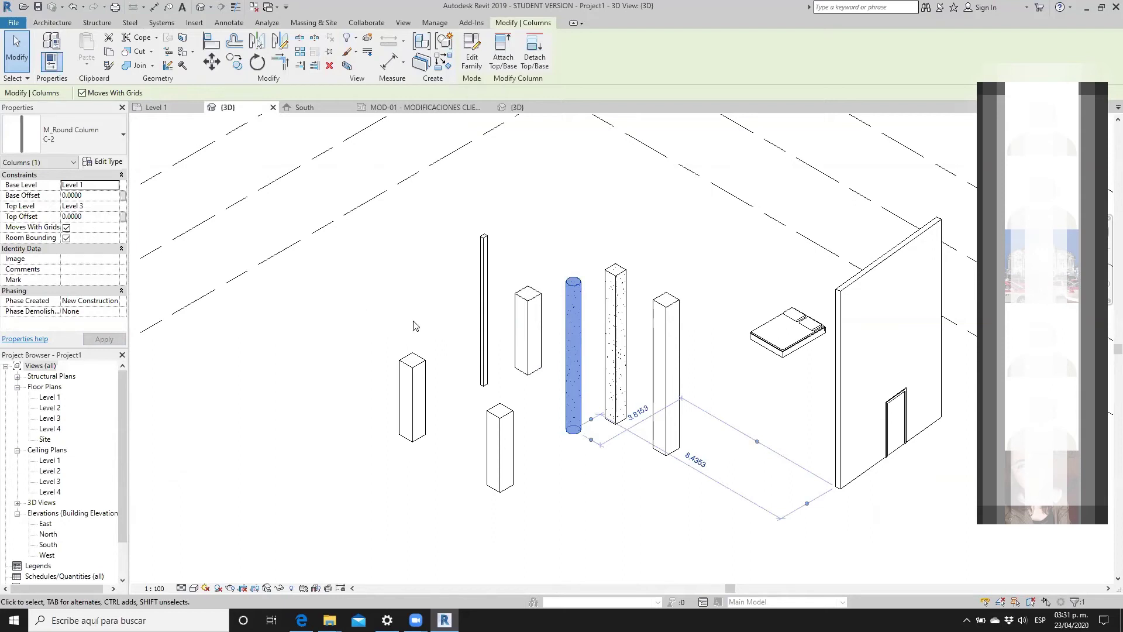
left_click(620, 280)
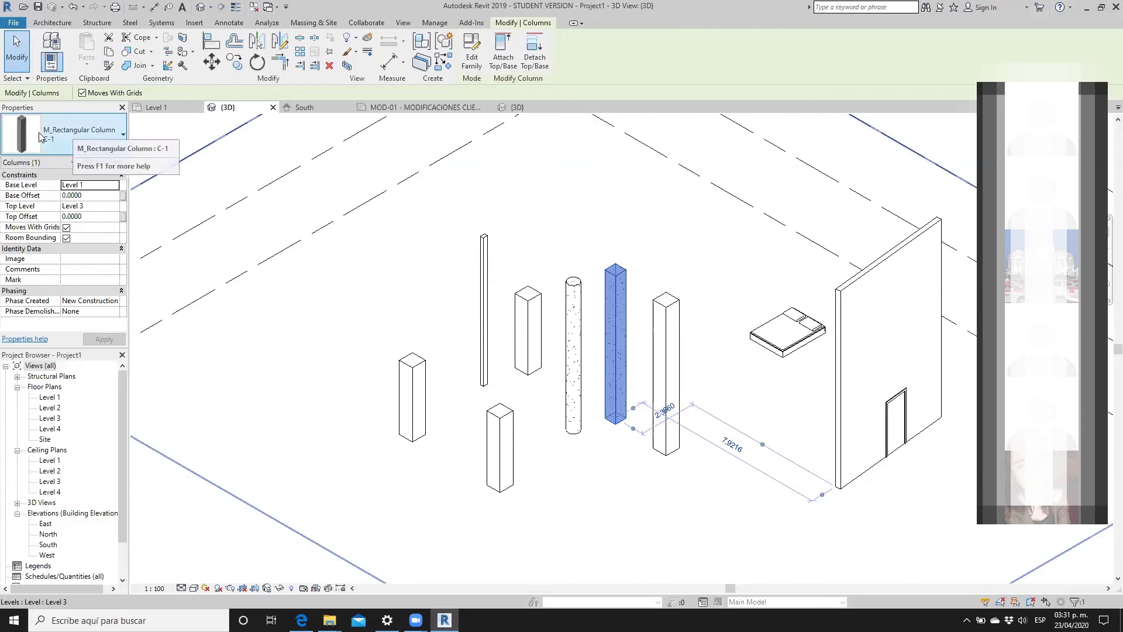
left_click(574, 288)
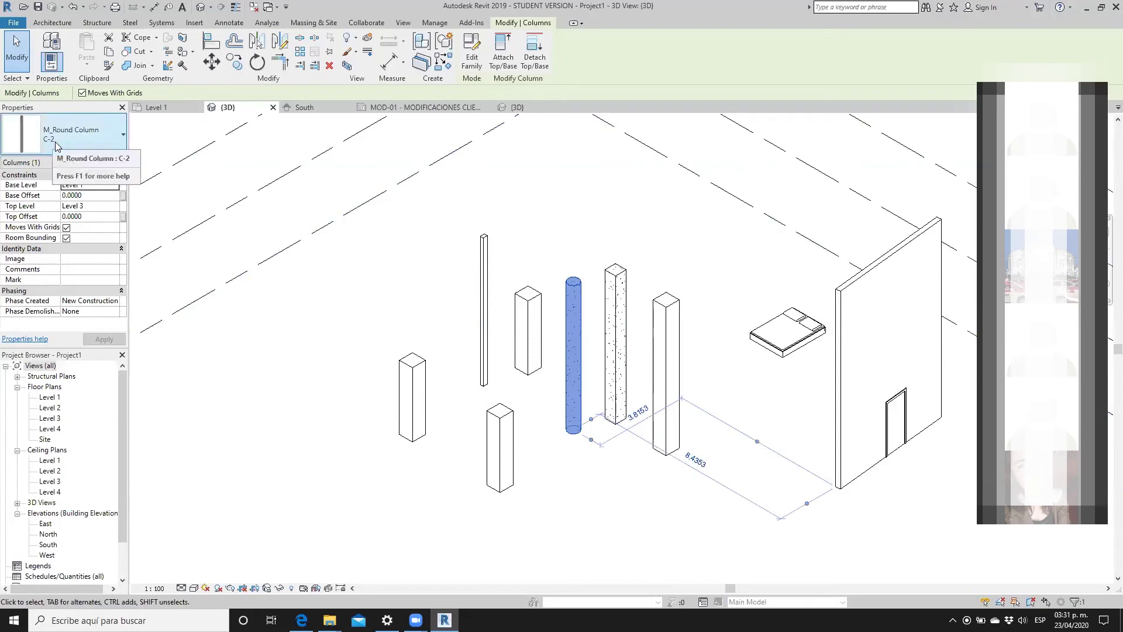
left_click(618, 275)
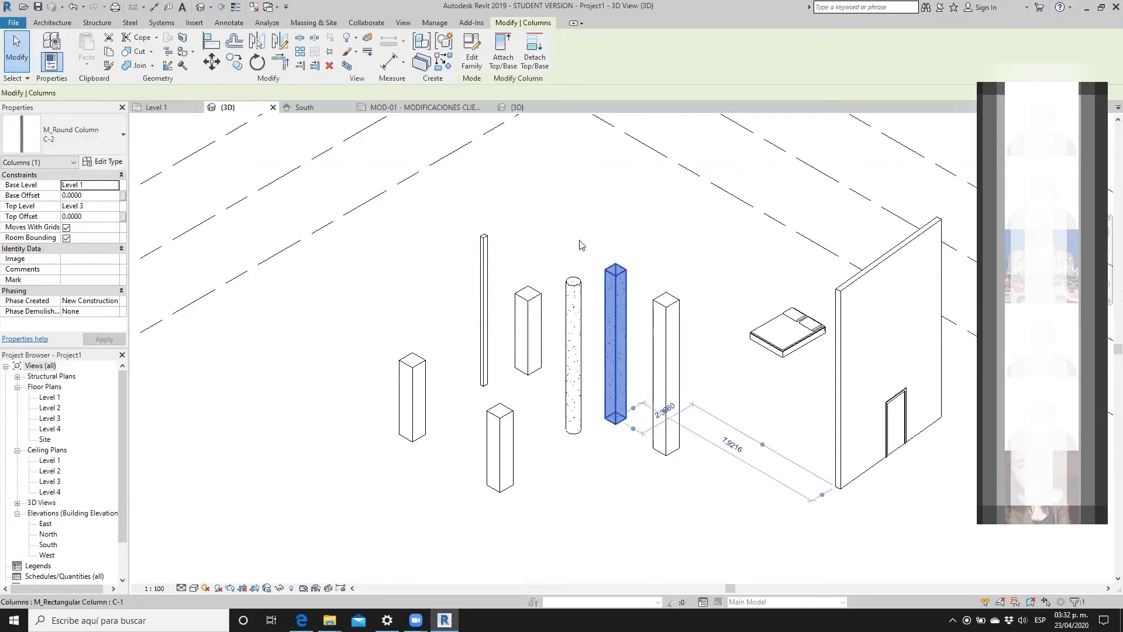
left_click(572, 230)
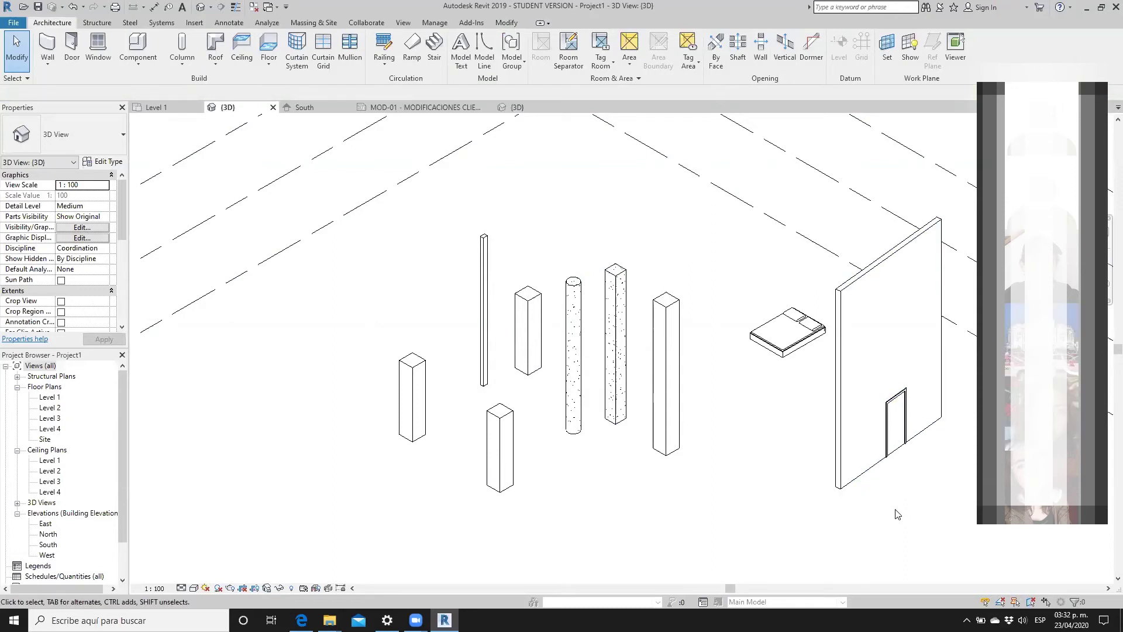
left_click_drag(906, 480, 772, 357)
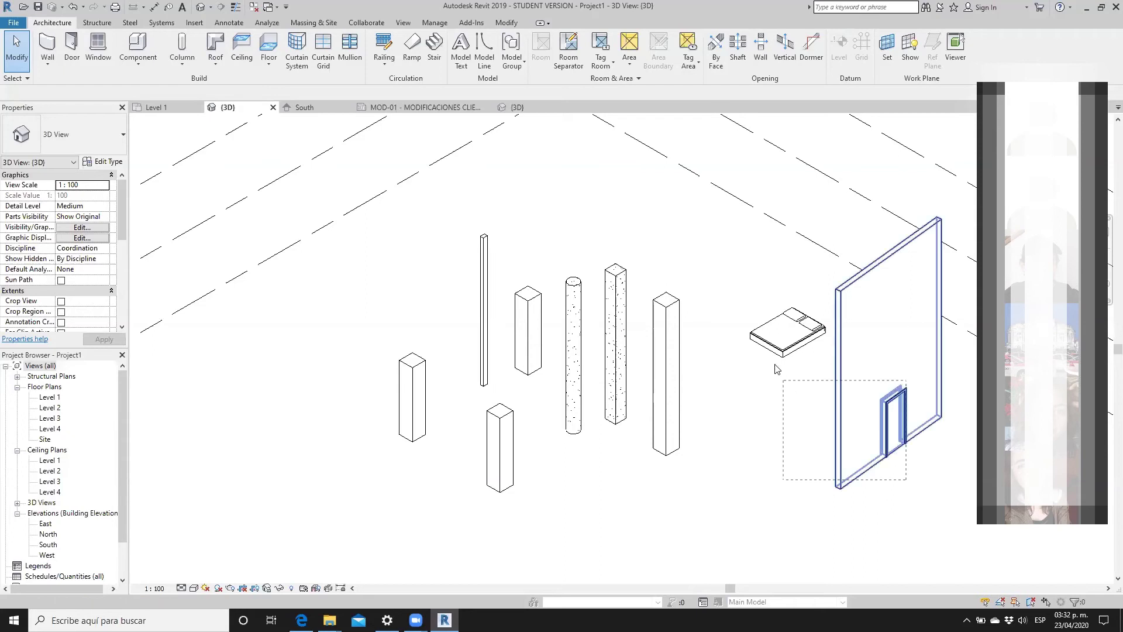
left_click(767, 479)
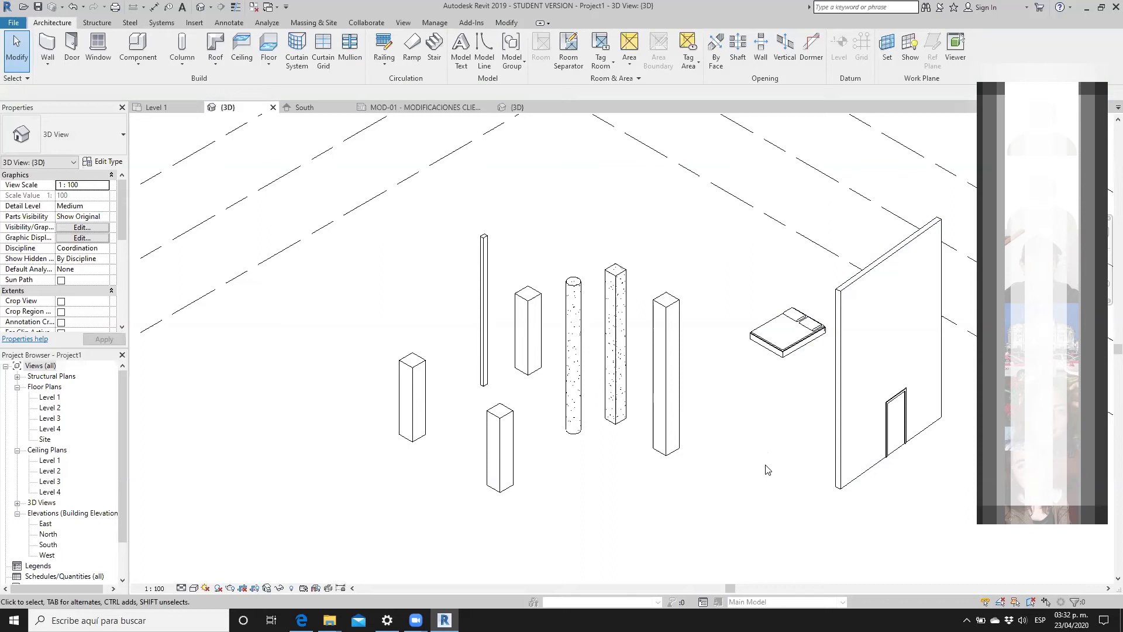
left_click(786, 349)
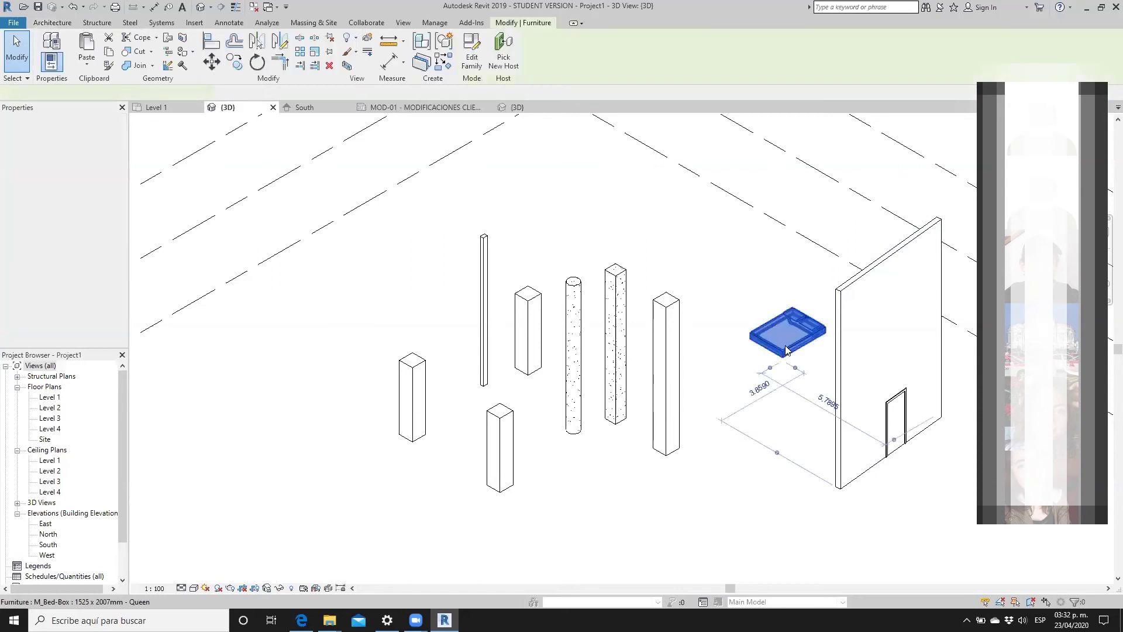
left_click(95, 143)
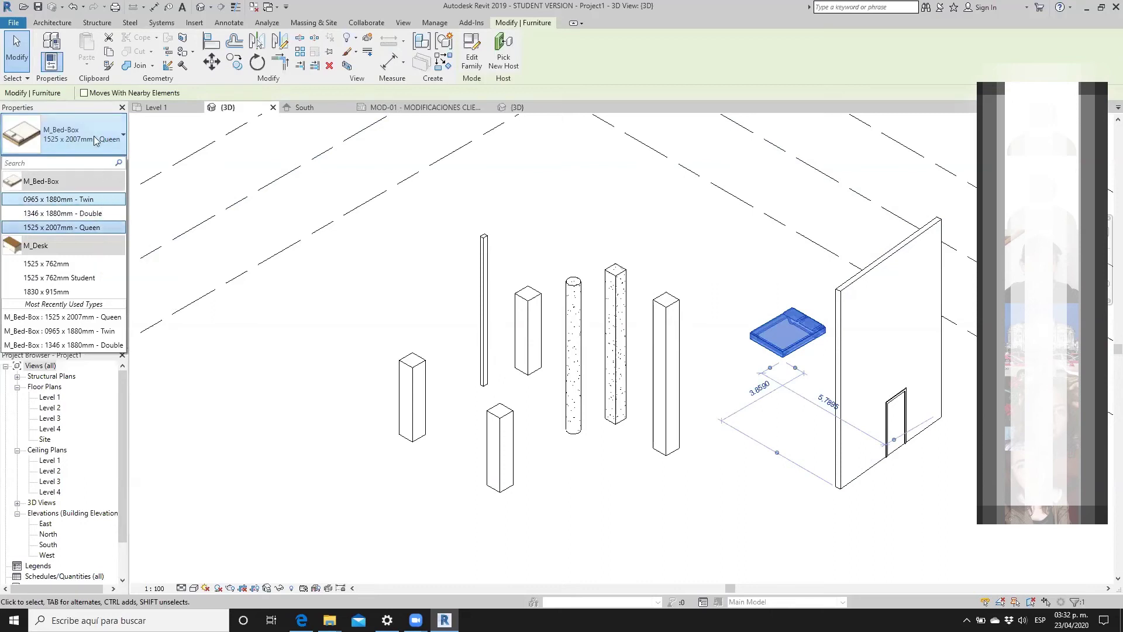
key("Escape")
- Duplicate the Queen M_Bed-Box type as a new type named 'Cama Doble king'
left_click(107, 163)
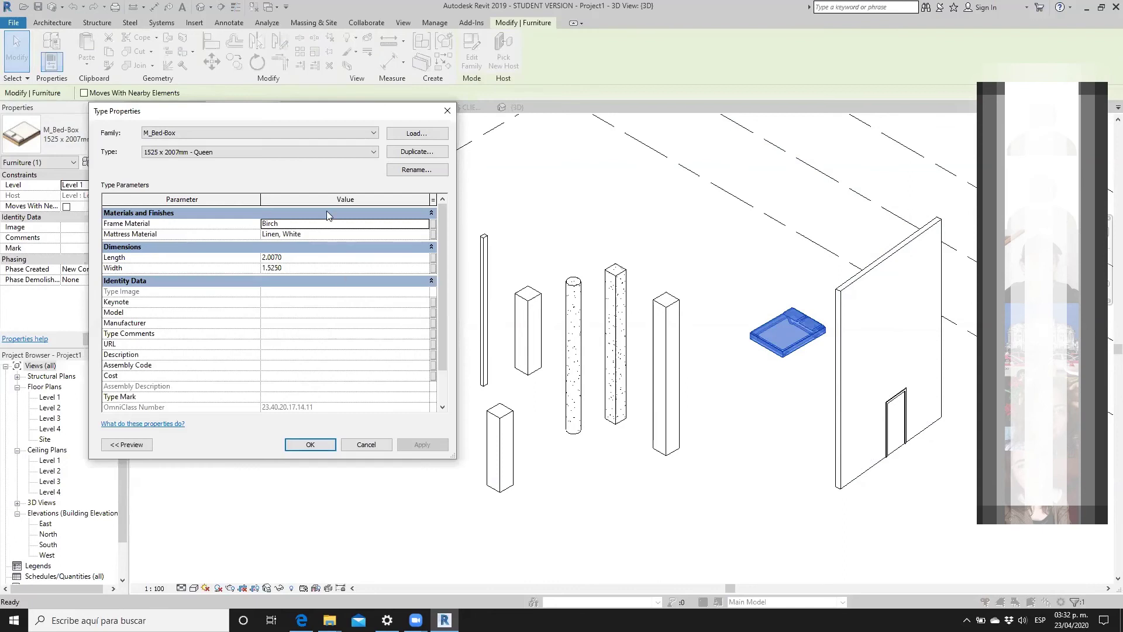
left_click(190, 156)
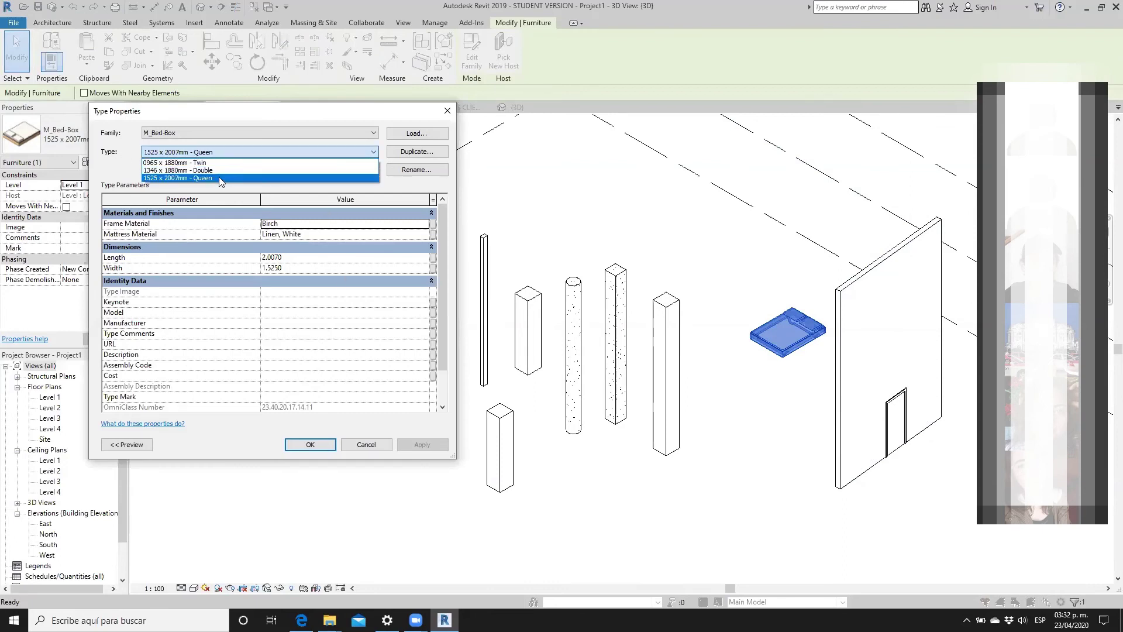
left_click(128, 162)
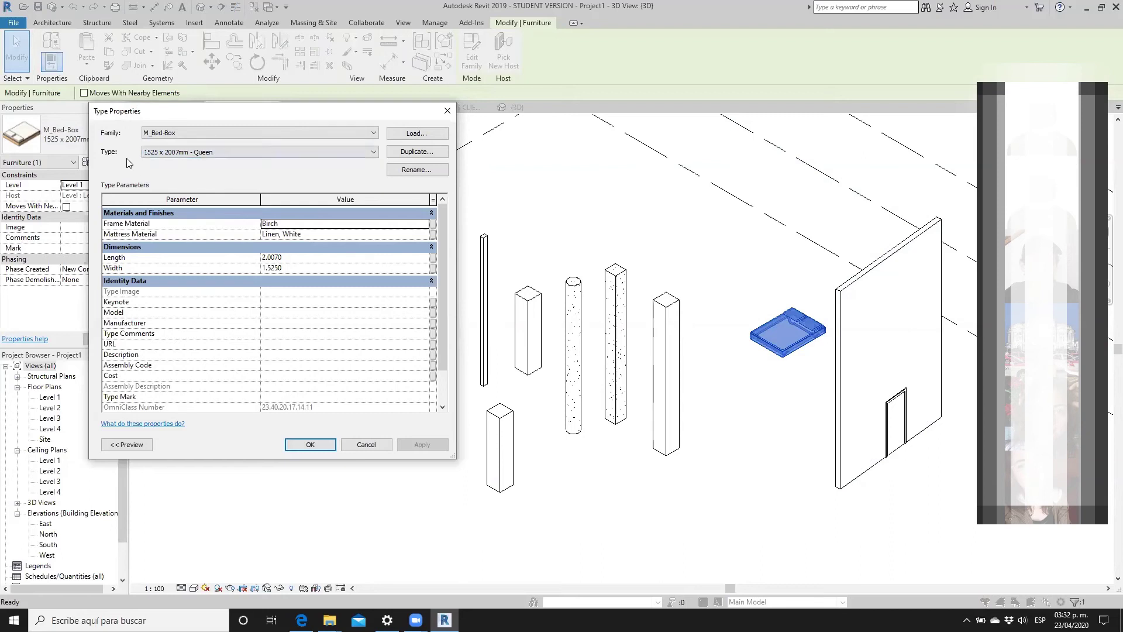
left_click(414, 153)
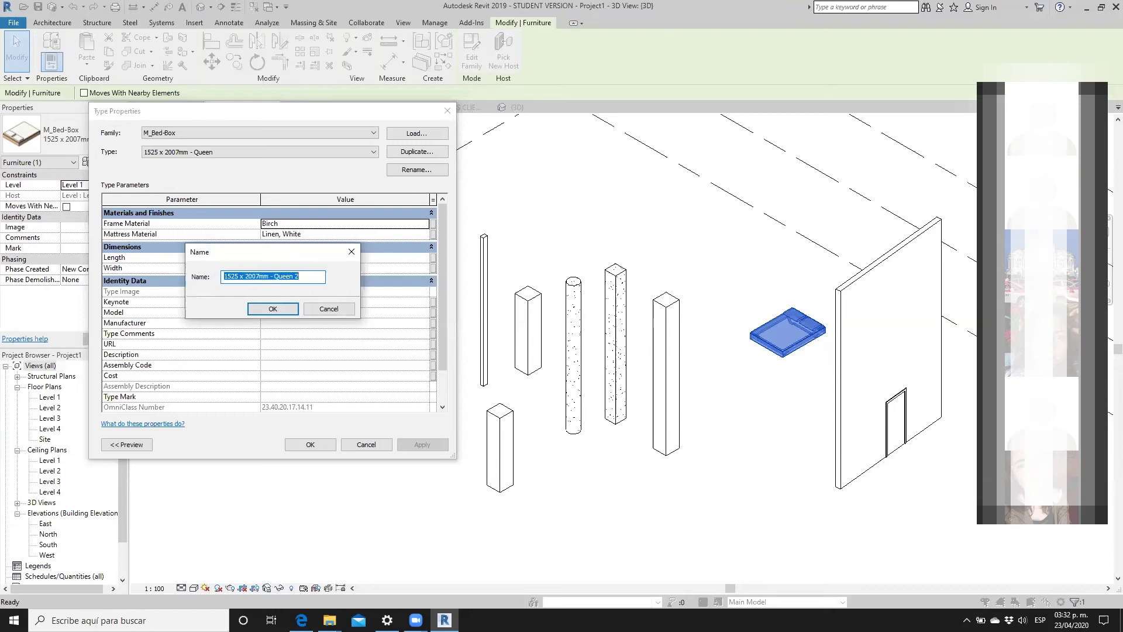
type("Cama")
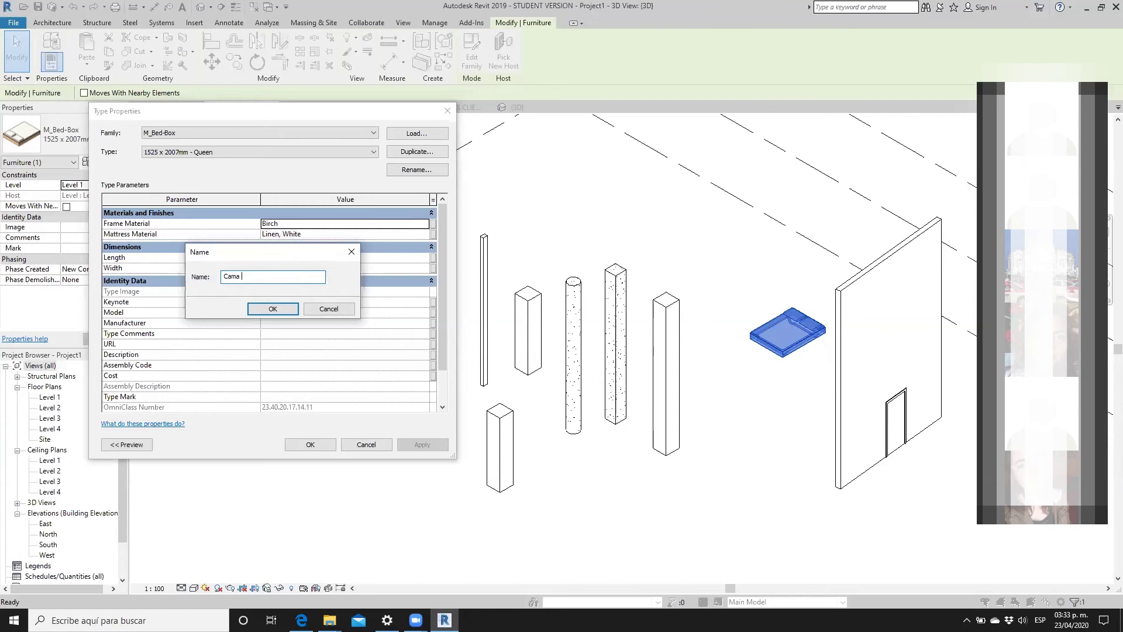
type("Dobl")
type("e king")
left_click(289, 309)
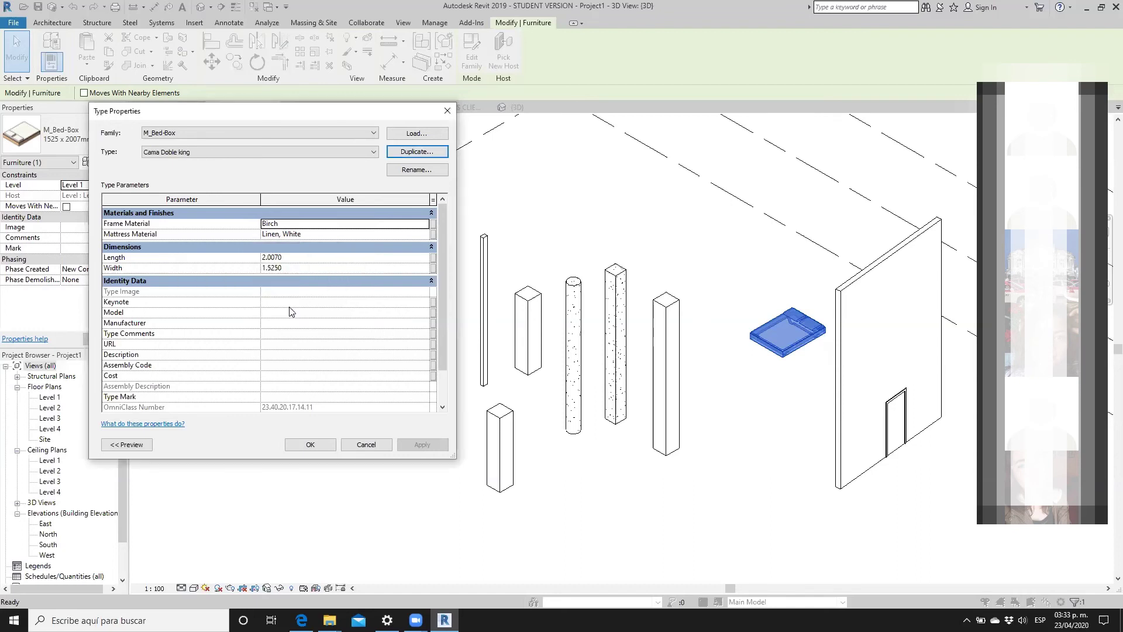
- Set the new type's Width to 3.0000 and apply it to the bed
left_click(273, 269)
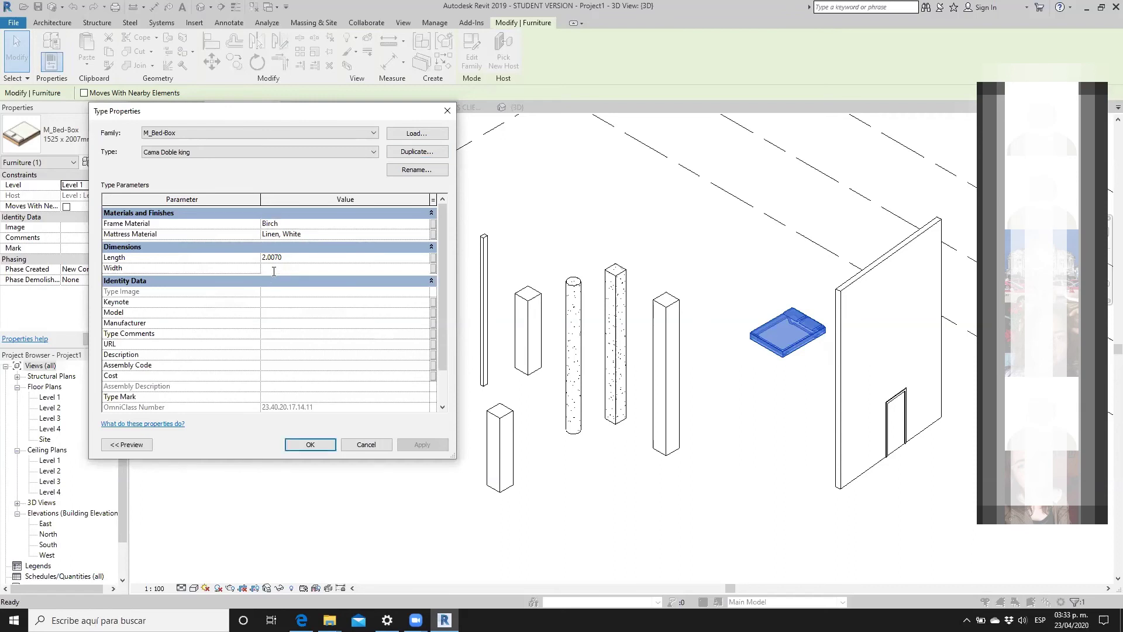
key("BackSpace")
key("BackSpace")
key("BackSpace")
type("3.")
key("Delete")
key("Delete")
key("Delete")
left_click(328, 446)
left_click(328, 447)
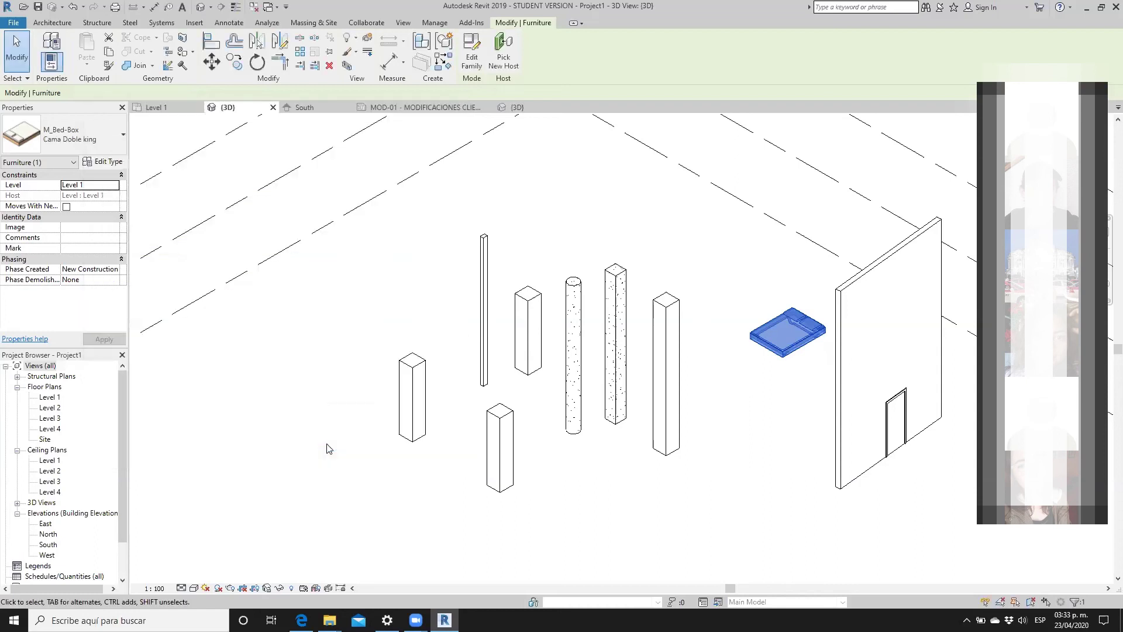
left_click(347, 511)
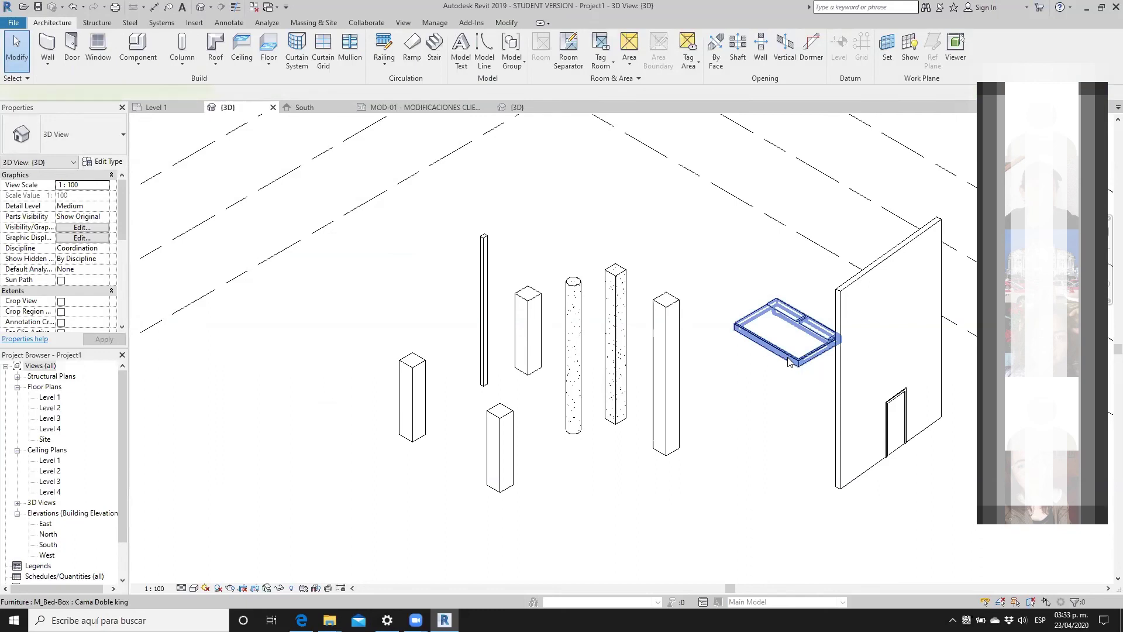
left_click(788, 359)
left_click(117, 163)
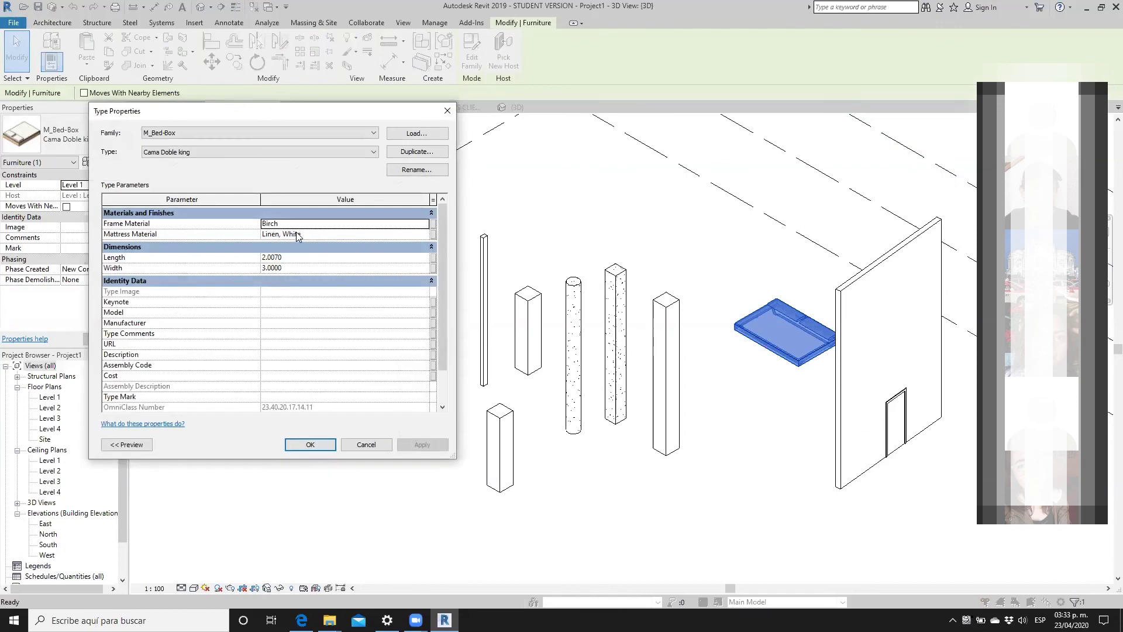
scroll(320, 350, "down", 1)
scroll(325, 376, "up", 1)
left_click(447, 111)
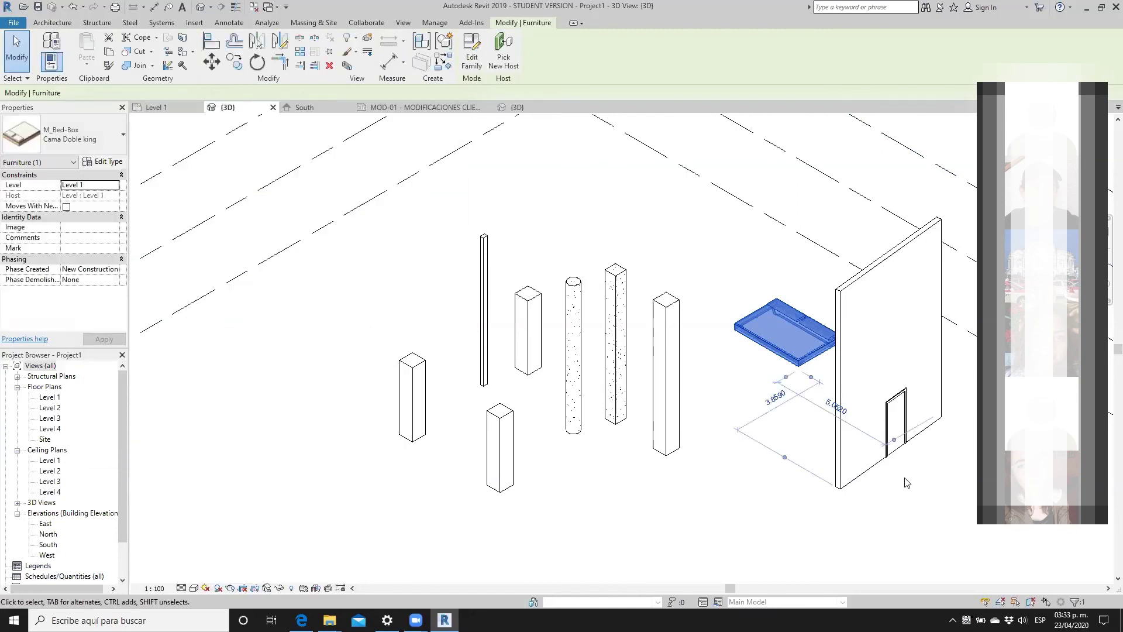
left_click_drag(909, 478, 770, 351)
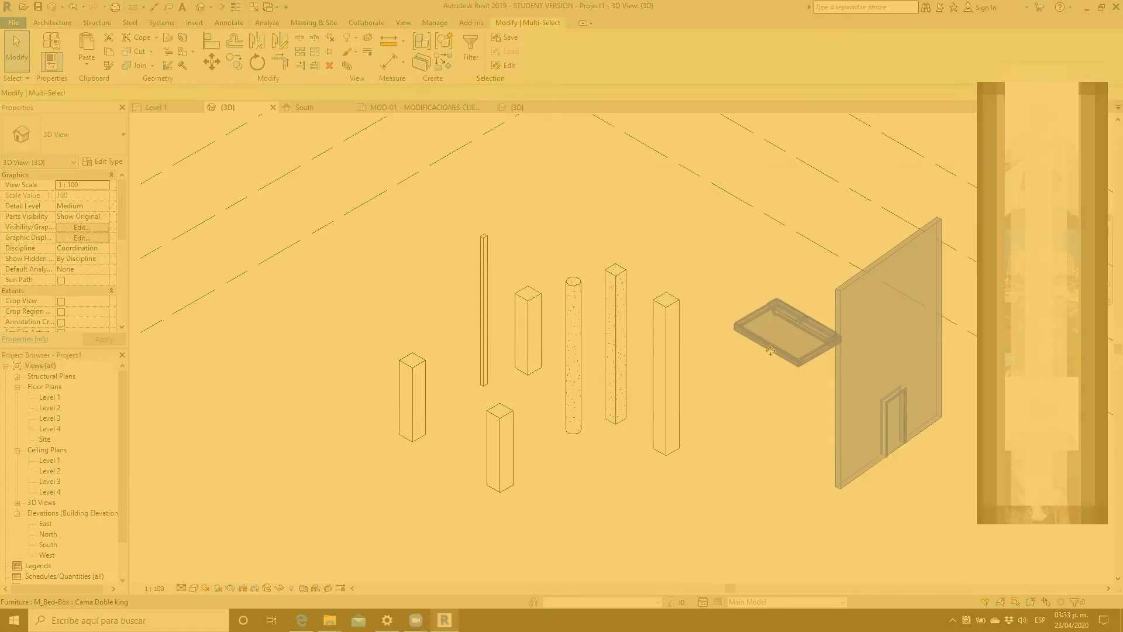